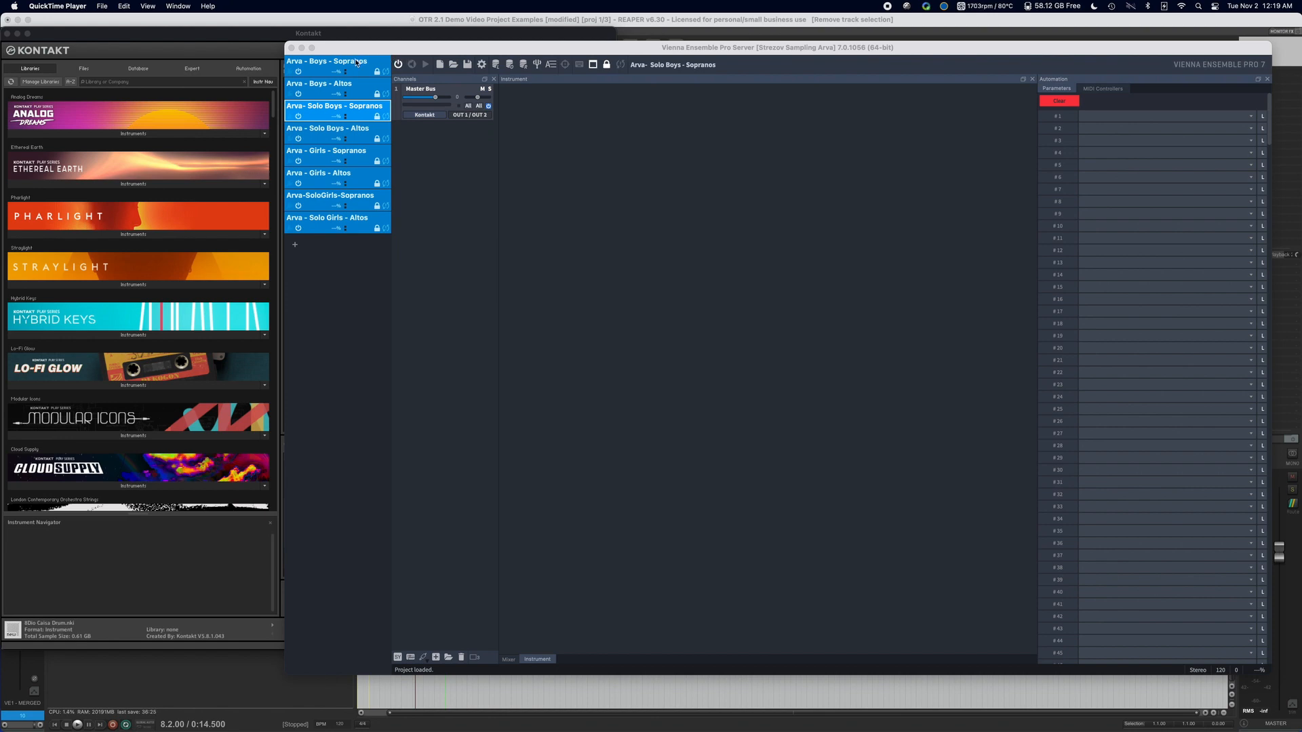
# Open the Kontakt instrument of the Arva - Boys - Sopranos instance and show its MIDI controller automation mappings.
pyautogui.click(357, 63)
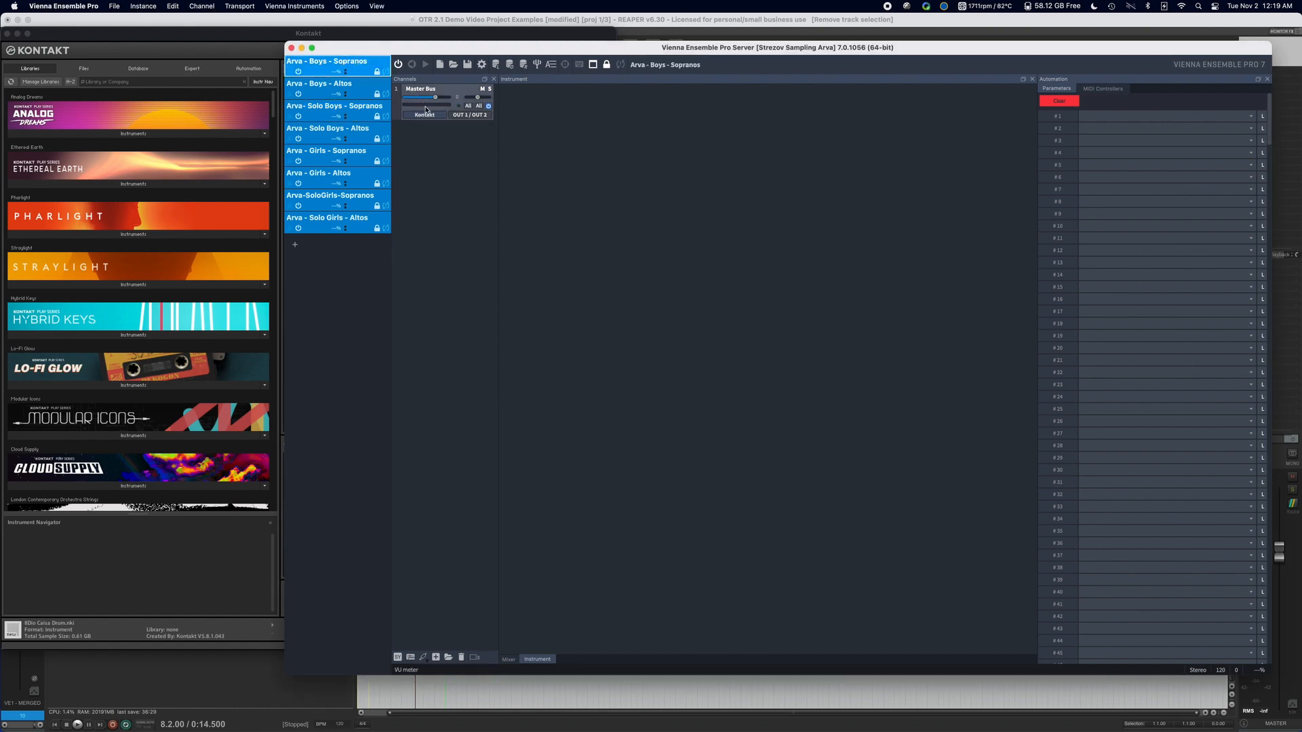
pyautogui.click(441, 115)
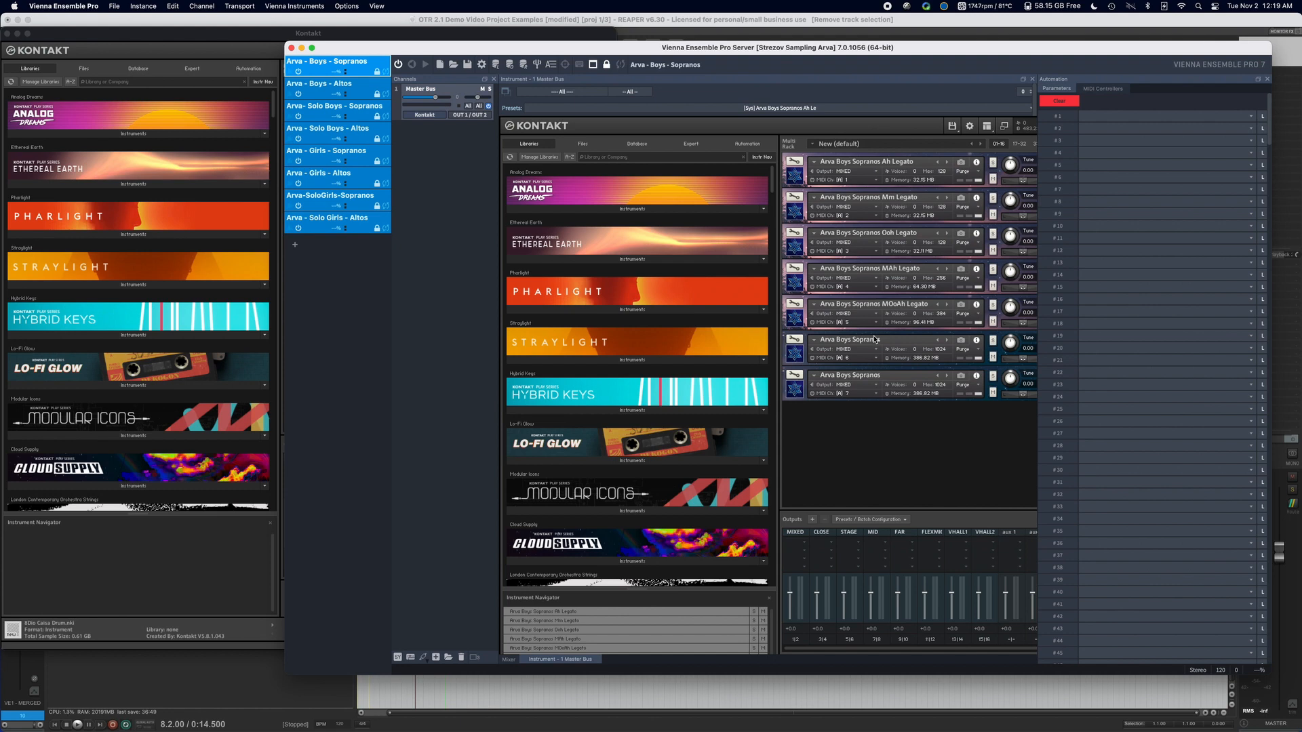
pyautogui.click(1108, 88)
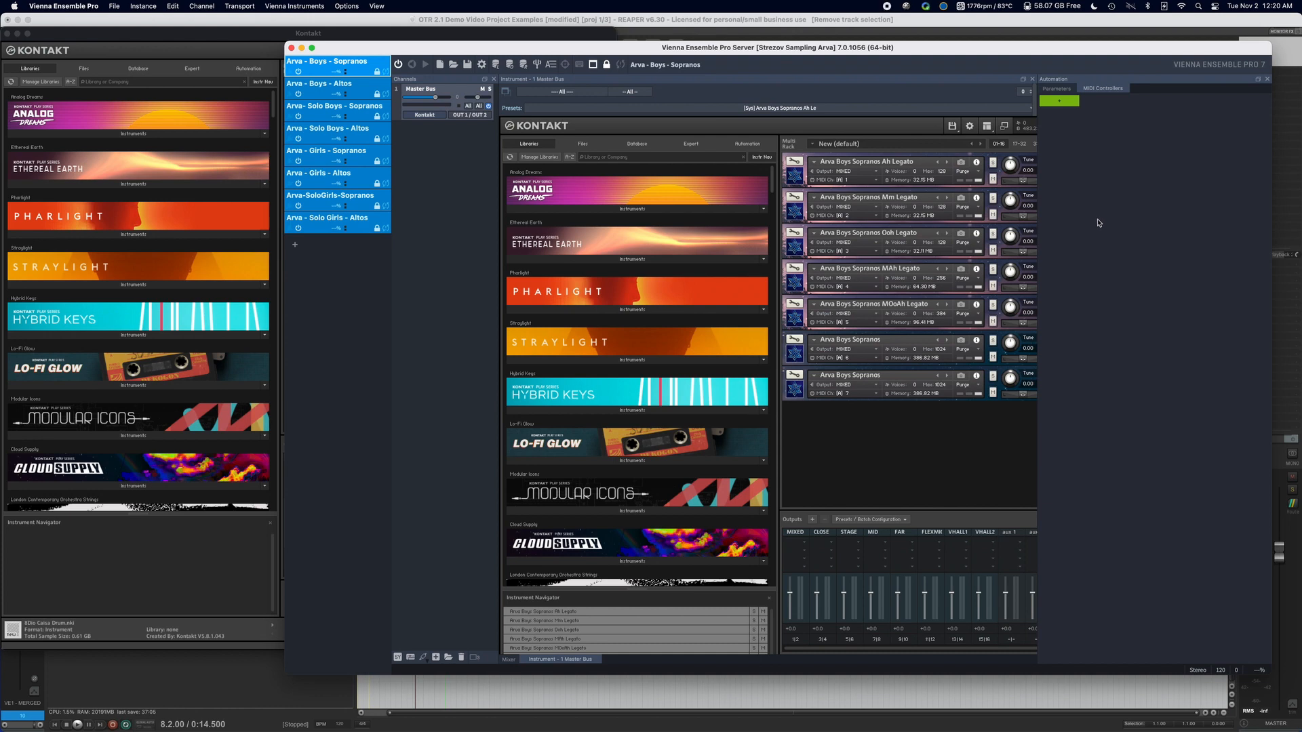
pyautogui.click(1060, 101)
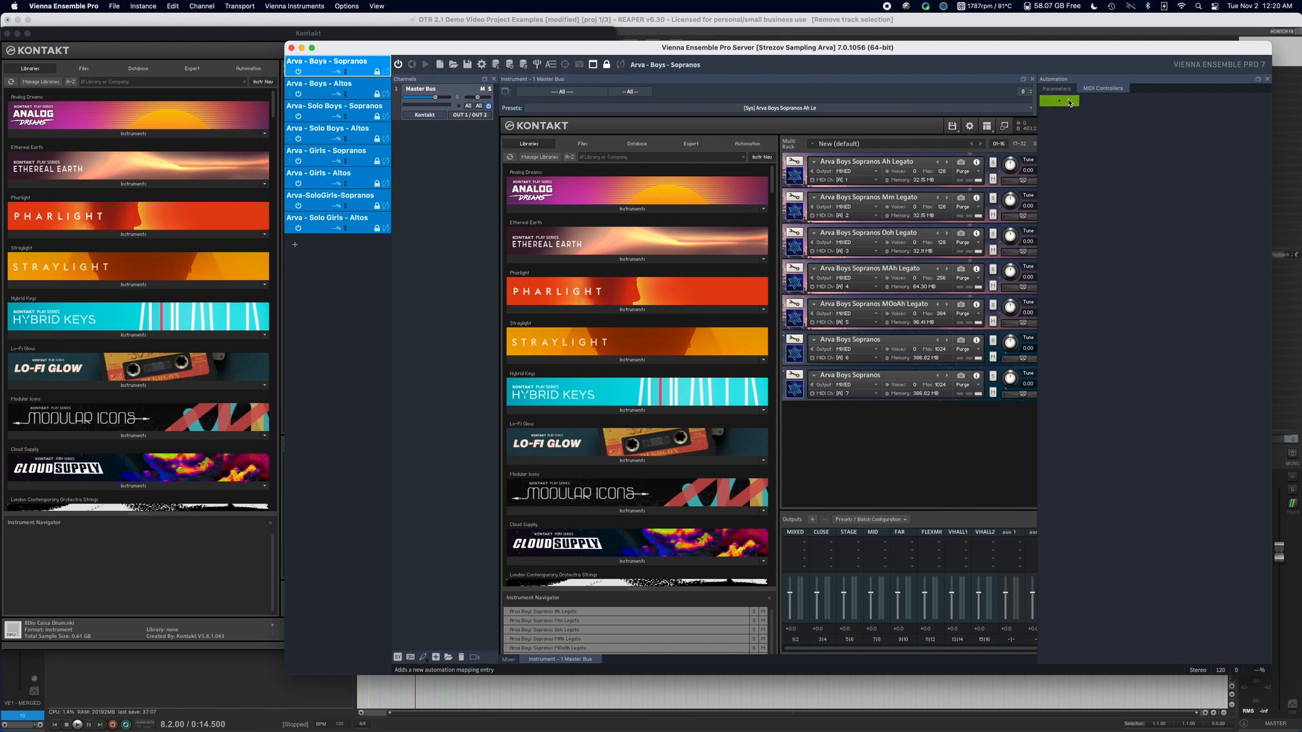
pyautogui.click(1043, 116)
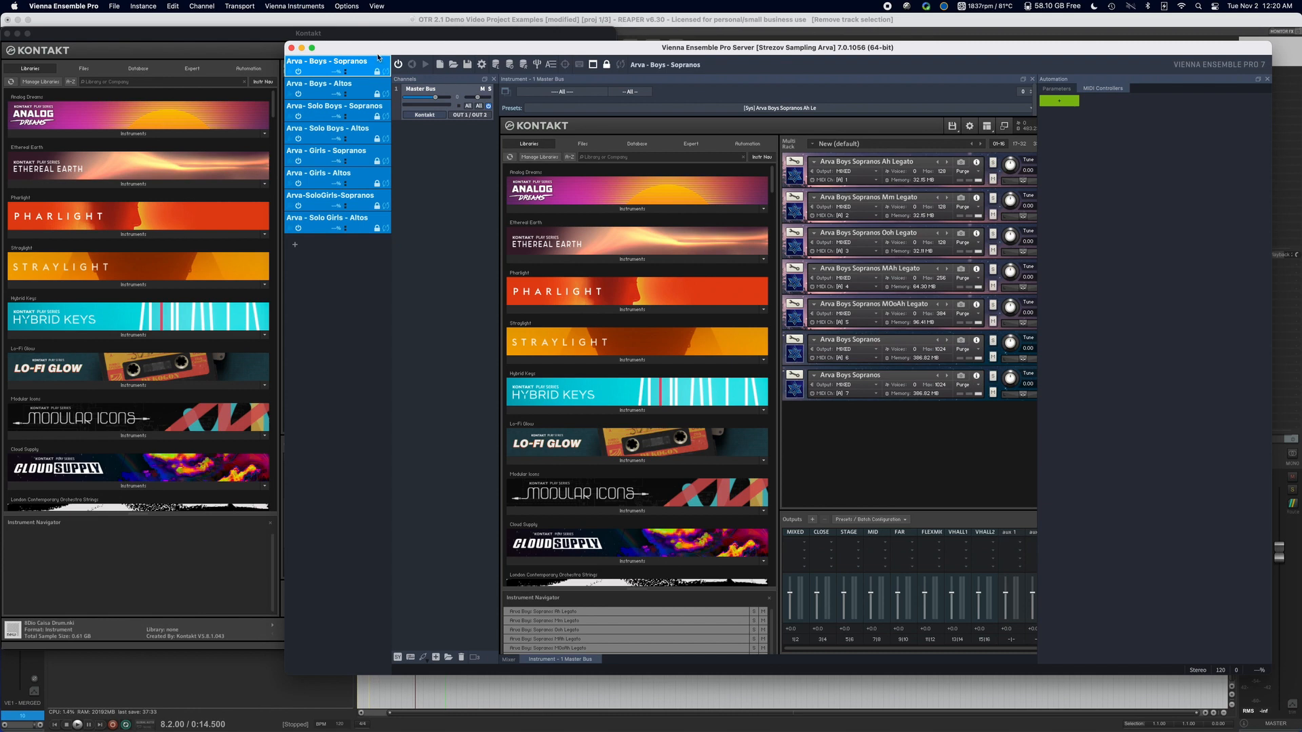
# Merge the project DisabledTemplateBlankCC118.vep64 into the Arva - Boys - Sopranos instance with Automation Mapping included.
pyautogui.moveTo(392, 48); pyautogui.dragTo(362, 37)
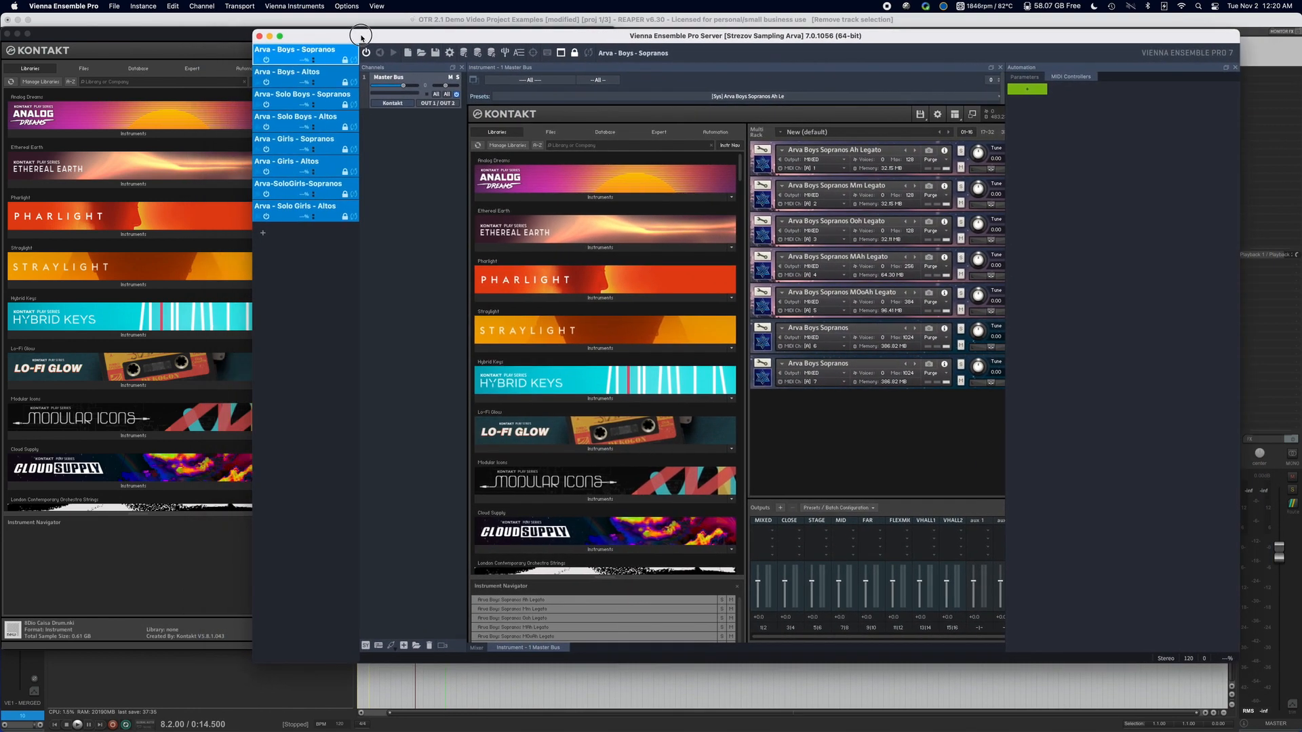
pyautogui.click(156, 8)
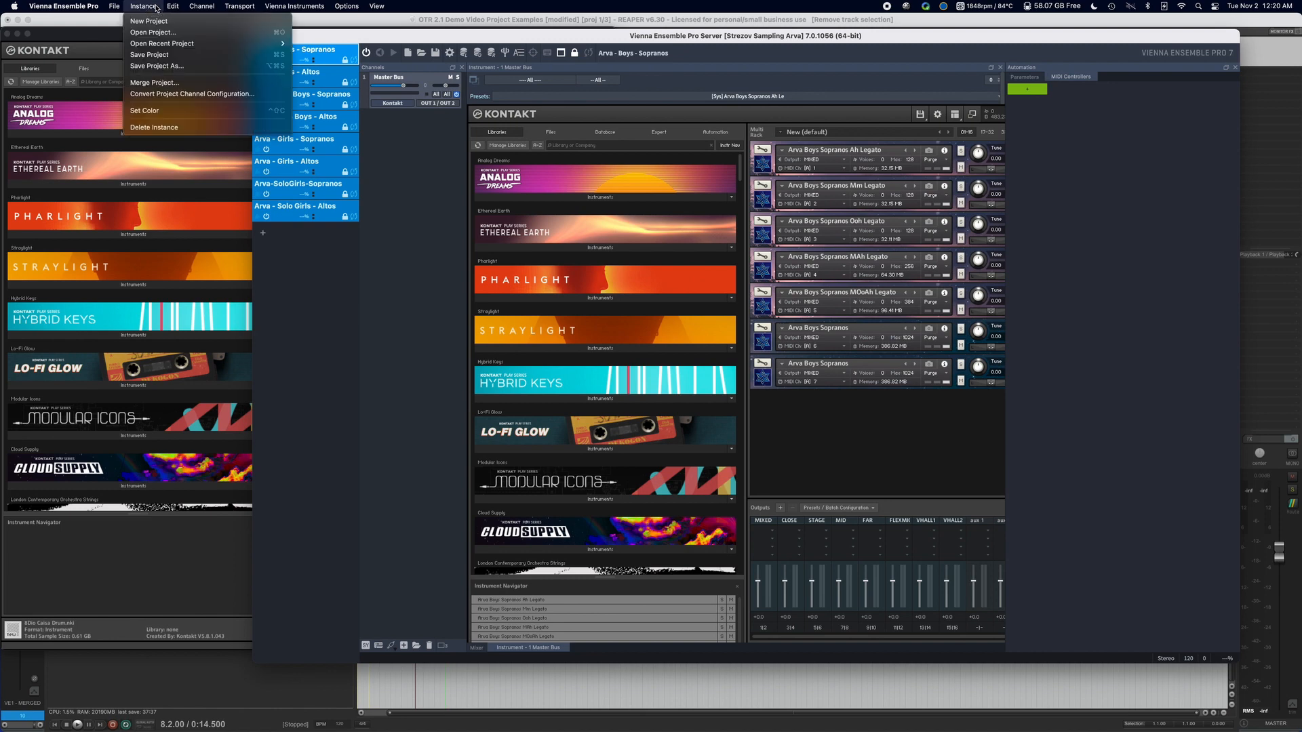
pyautogui.click(175, 82)
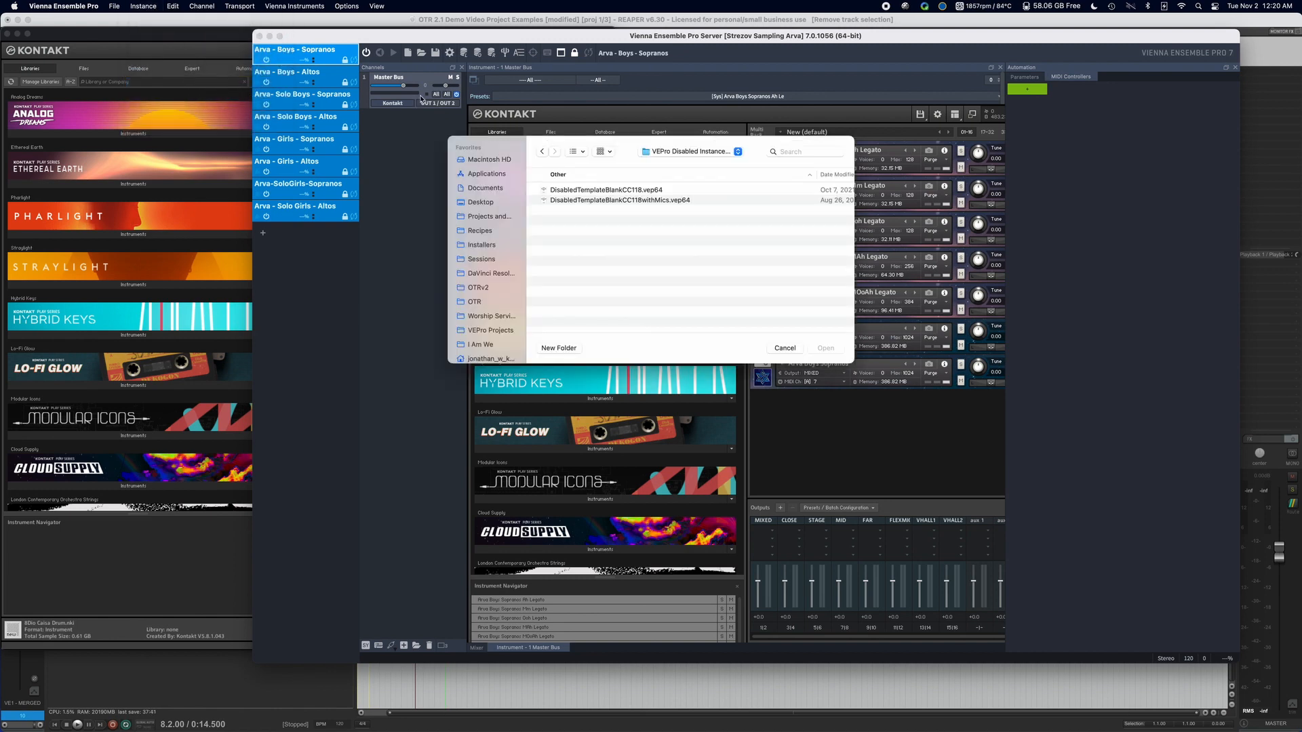
pyautogui.click(596, 191)
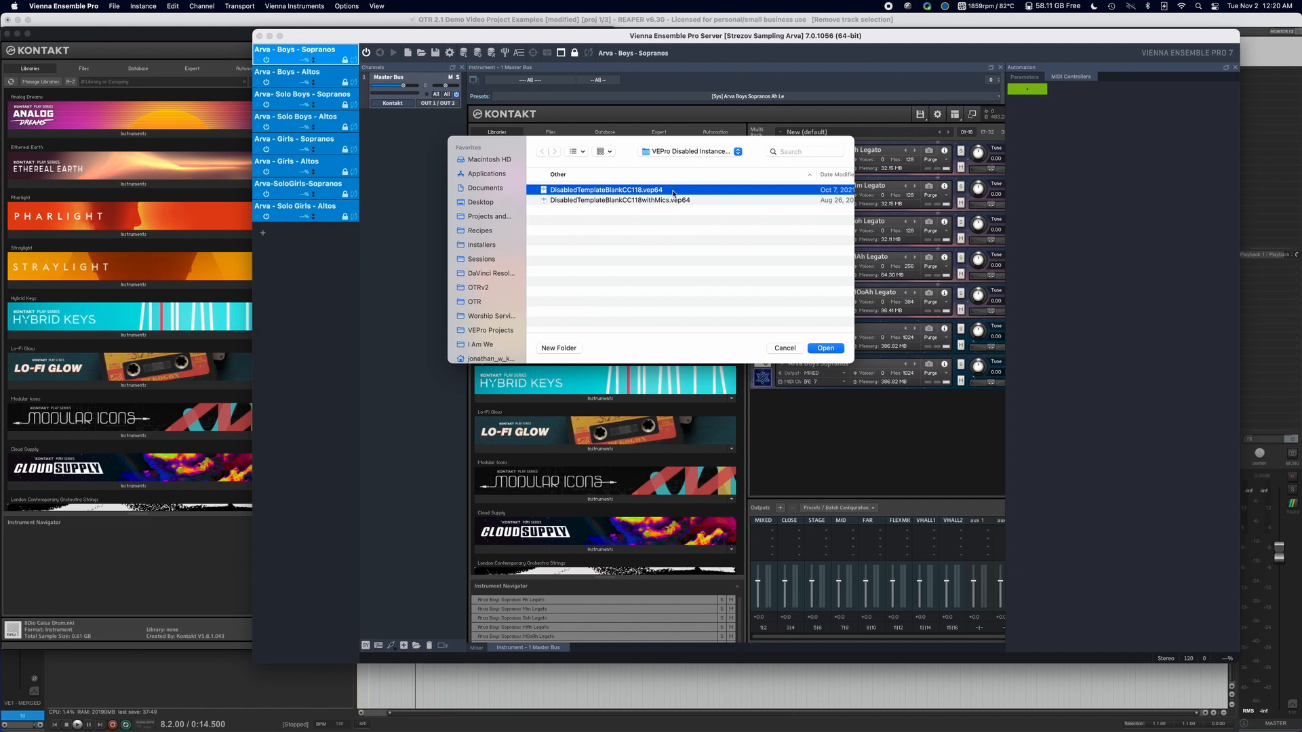
pyautogui.click(831, 348)
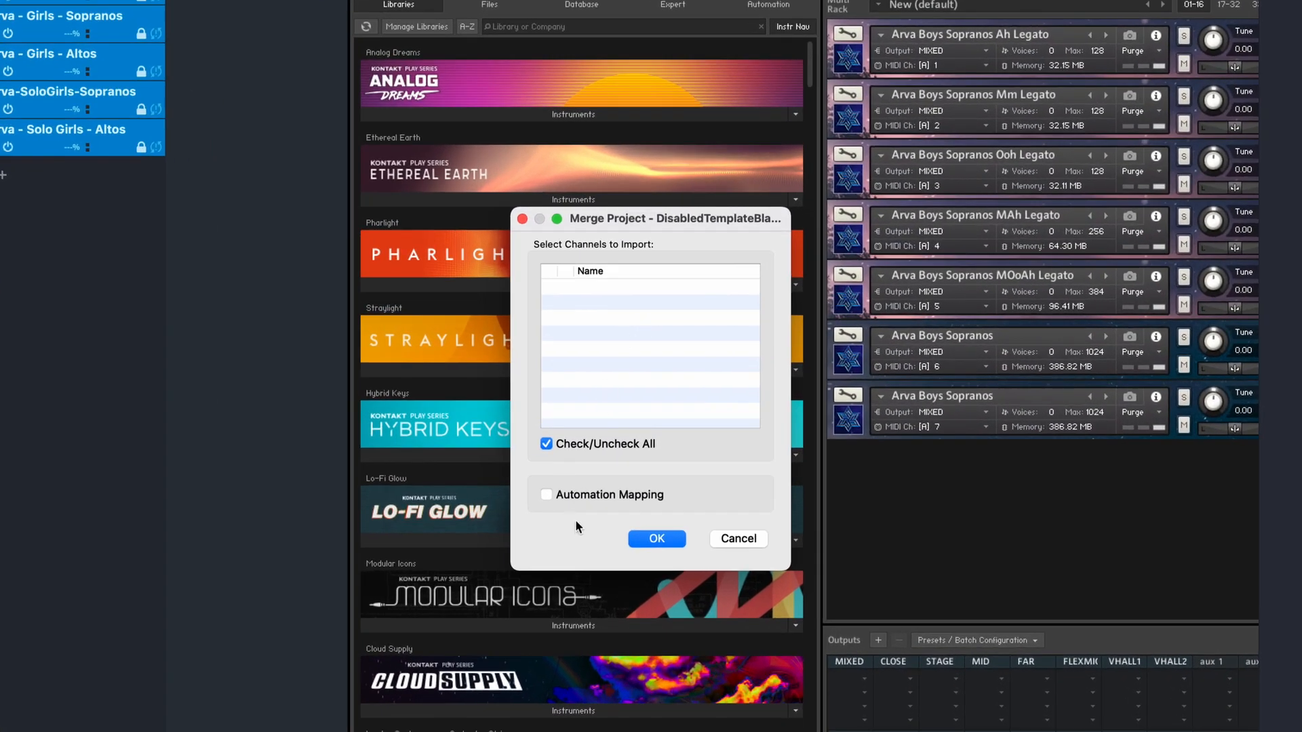
pyautogui.click(576, 495)
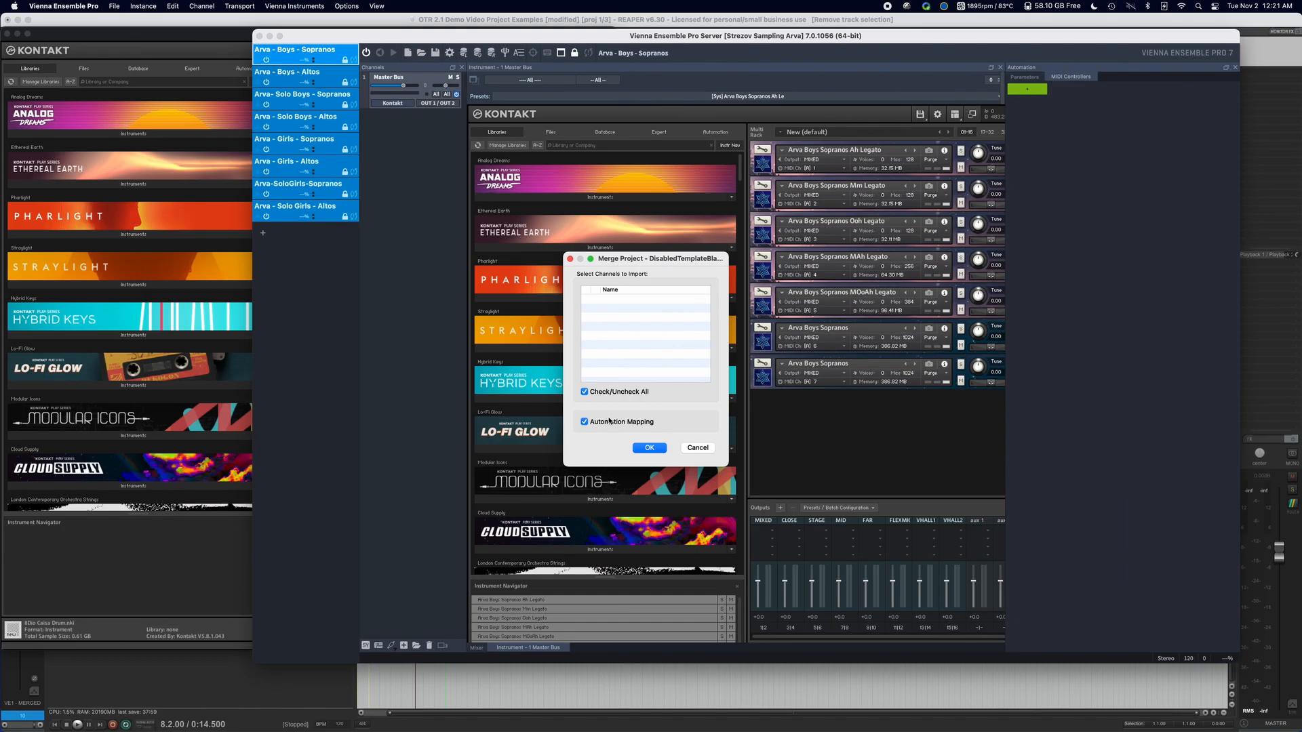
pyautogui.click(649, 449)
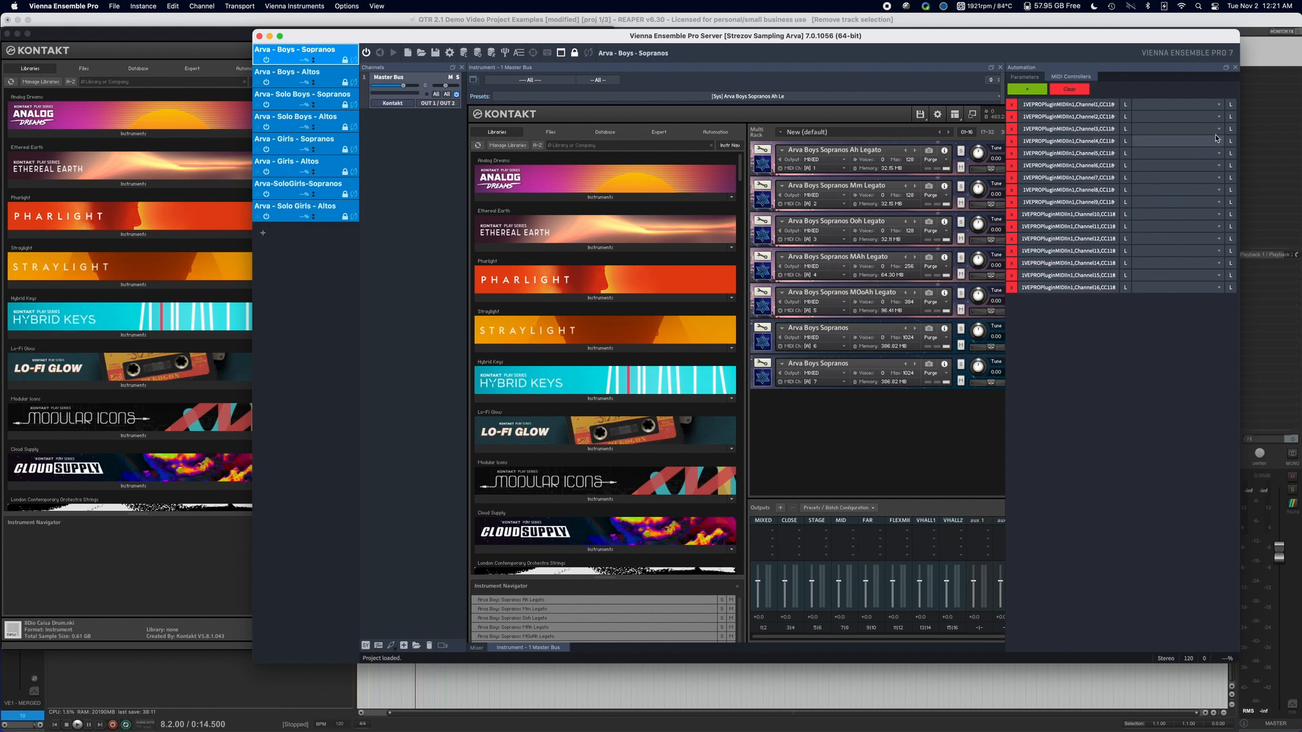
# Assign Instance/Disable as the destination of the channel 1 CC118 mapping in Arva - Boys - Sopranos.
pyautogui.click(1218, 105)
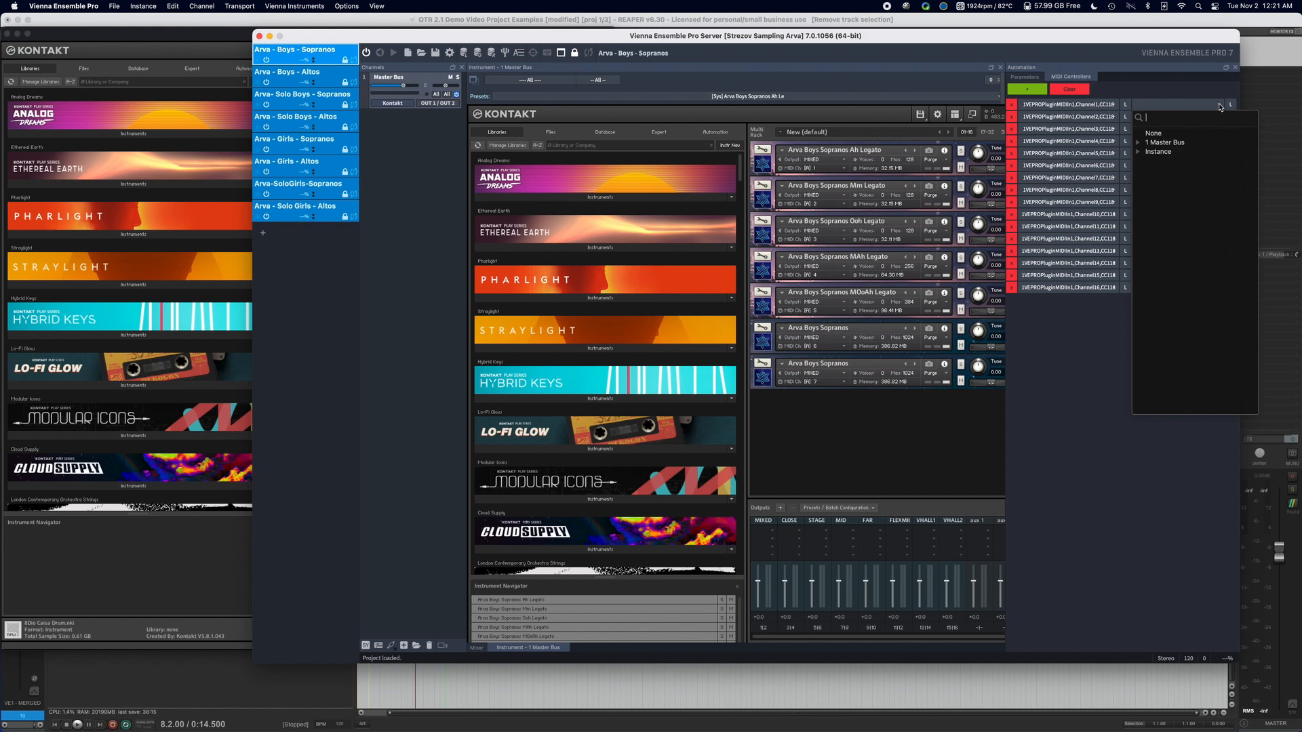
pyautogui.click(1219, 107)
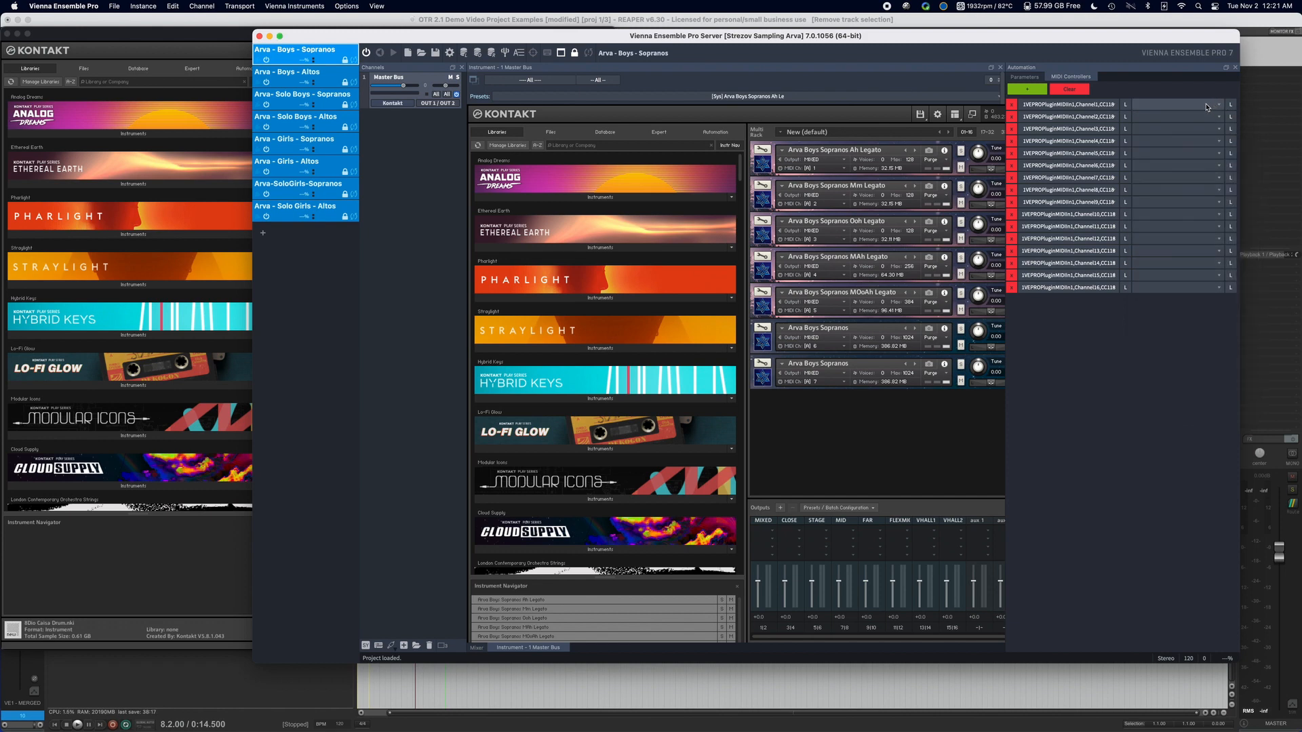
pyautogui.click(1207, 107)
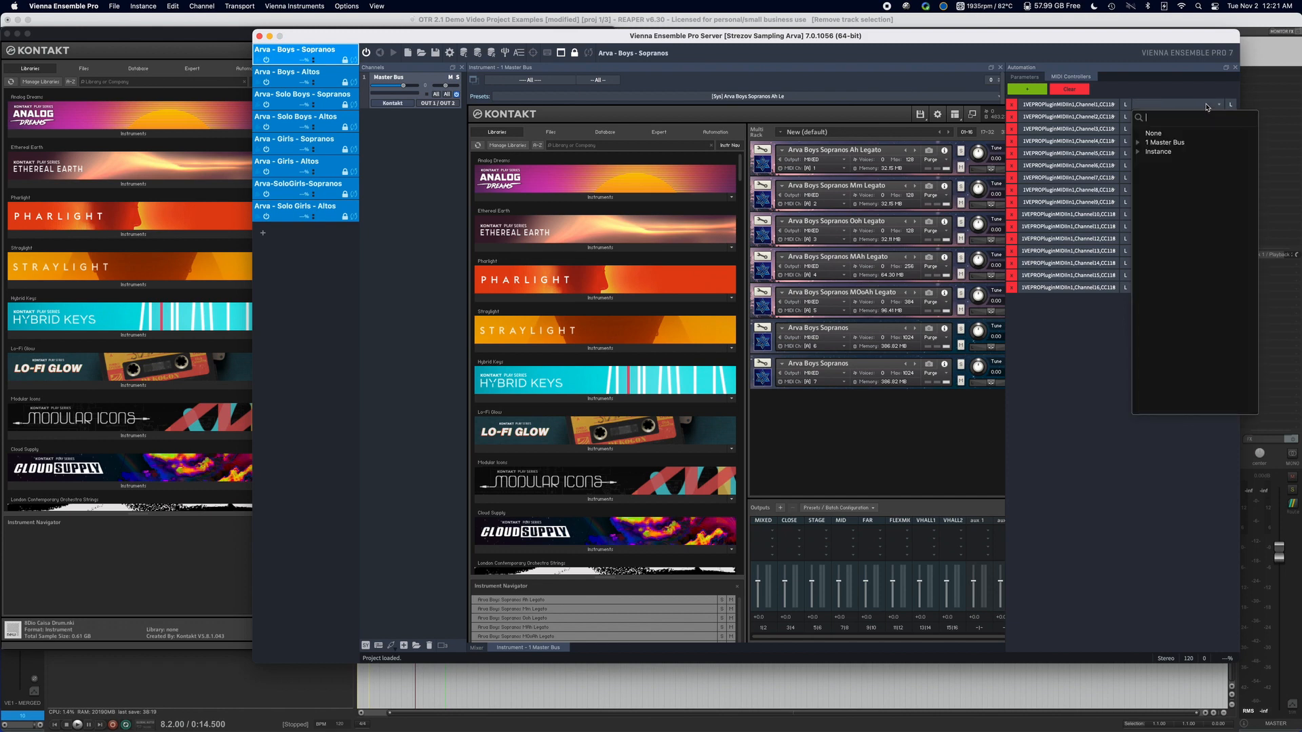
pyautogui.write('id')
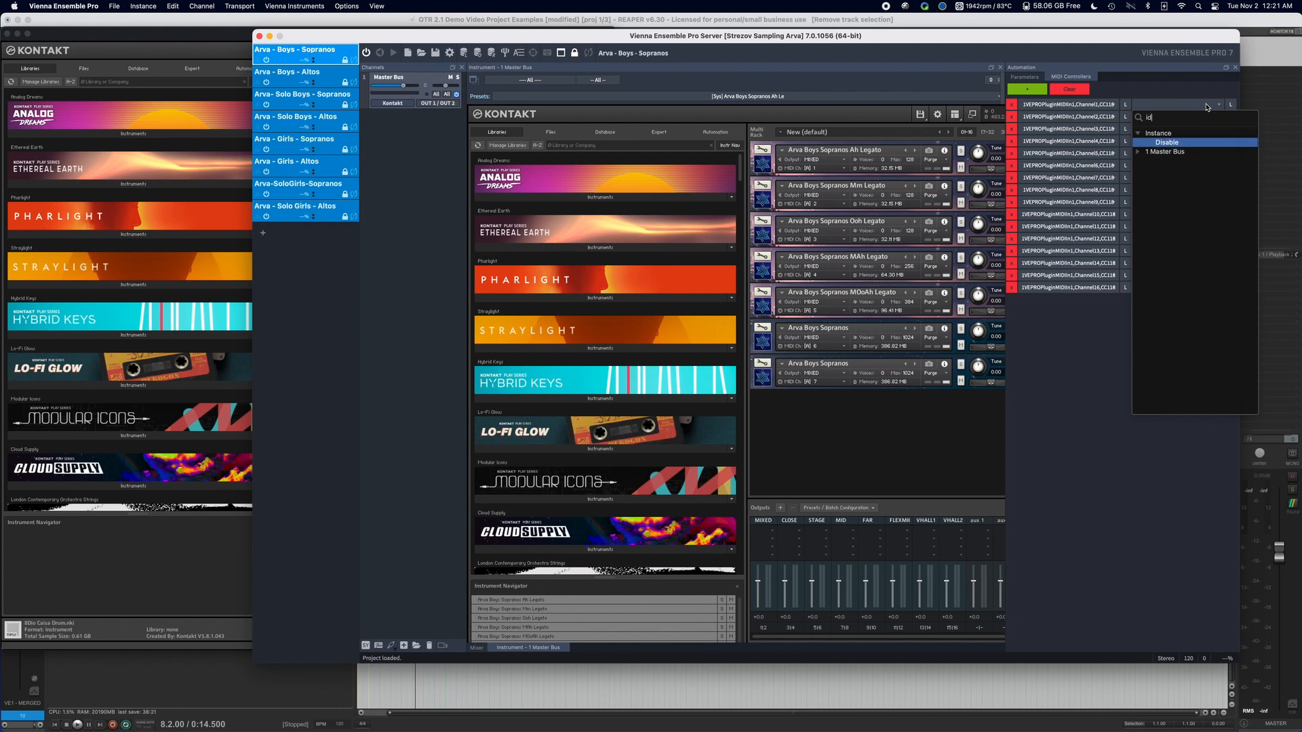
pyautogui.press('Return')
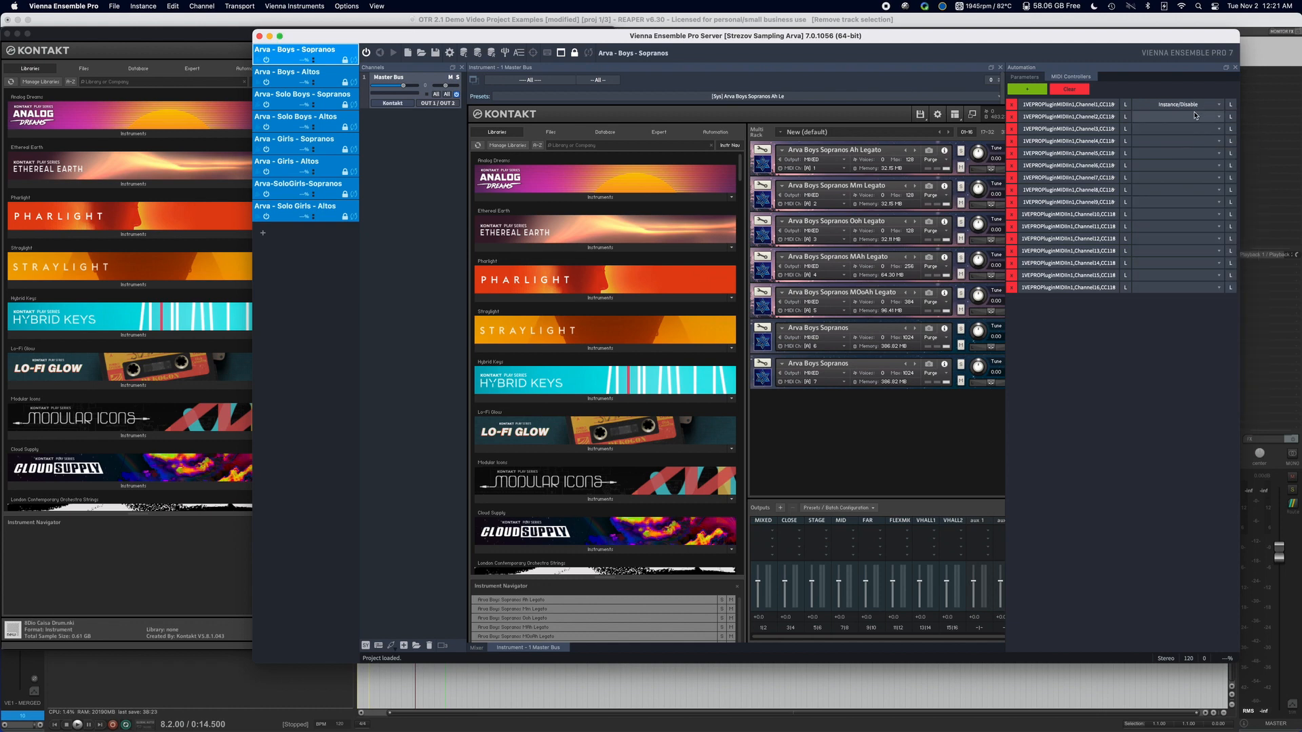
# Assign Instance/Disable as the destination of the CC118 mappings for channels 2, 3 and 4.
pyautogui.click(1195, 116)
pyautogui.write('id')
pyautogui.press('Return')
pyautogui.click(1183, 128)
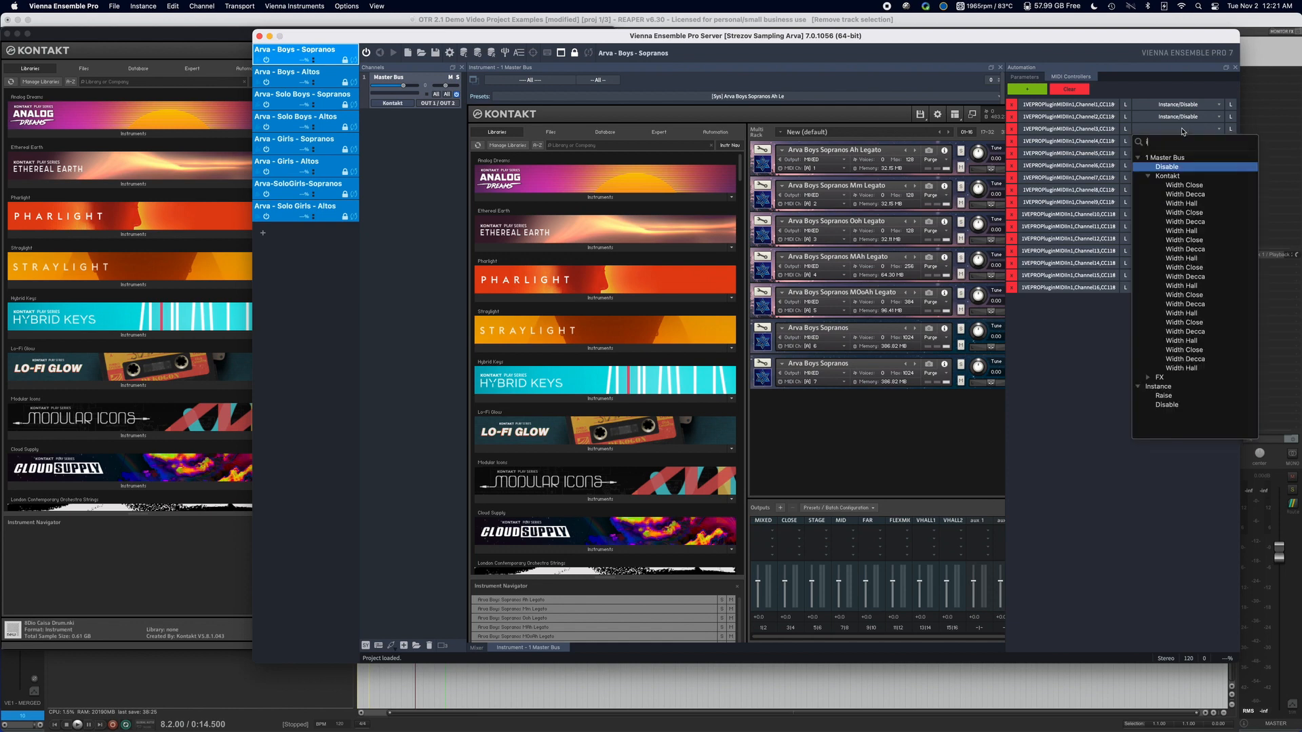
pyautogui.write('id')
pyautogui.press('Return')
pyautogui.click(1176, 141)
# Assign Instance/Disable as the destination of the CC118 mappings for channels 5, 6 and 7.
pyautogui.write('id')
pyautogui.press('Return')
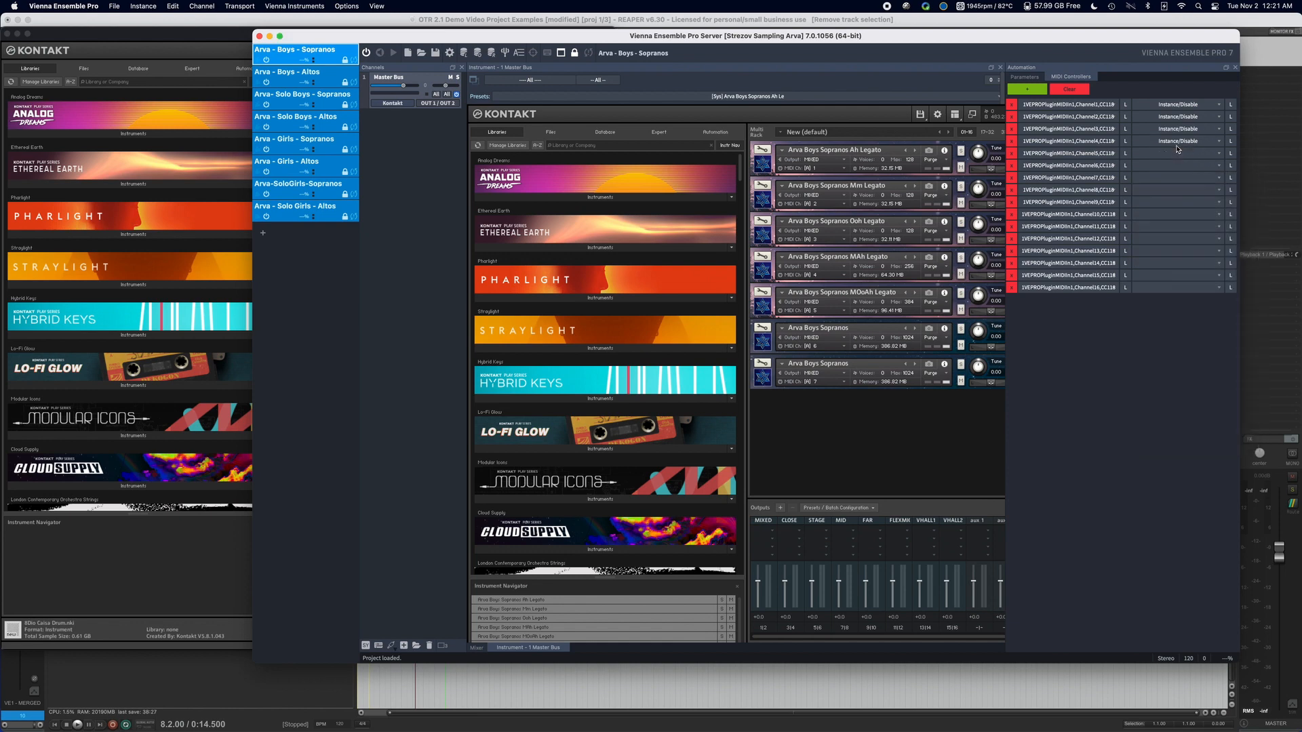
pyautogui.click(1171, 153)
pyautogui.write('id')
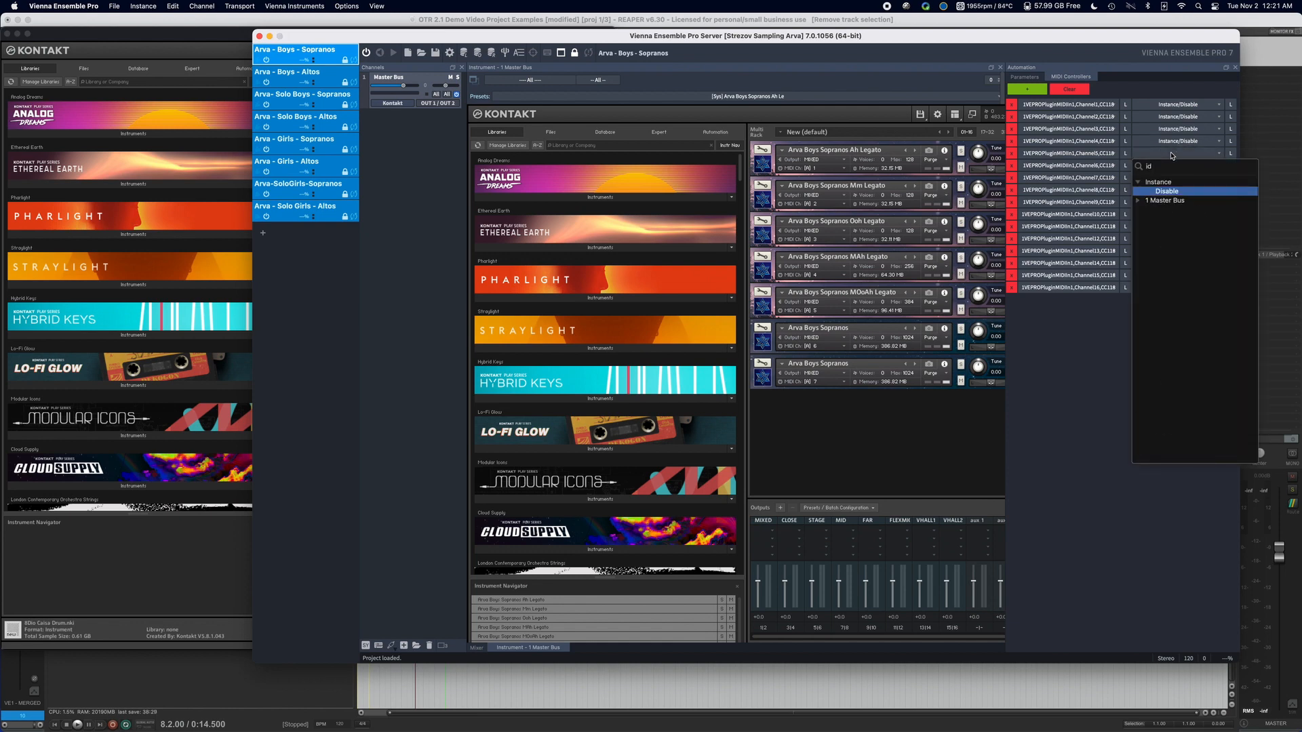
pyautogui.press('Return')
pyautogui.click(1172, 166)
pyautogui.write('id')
pyautogui.press('Return')
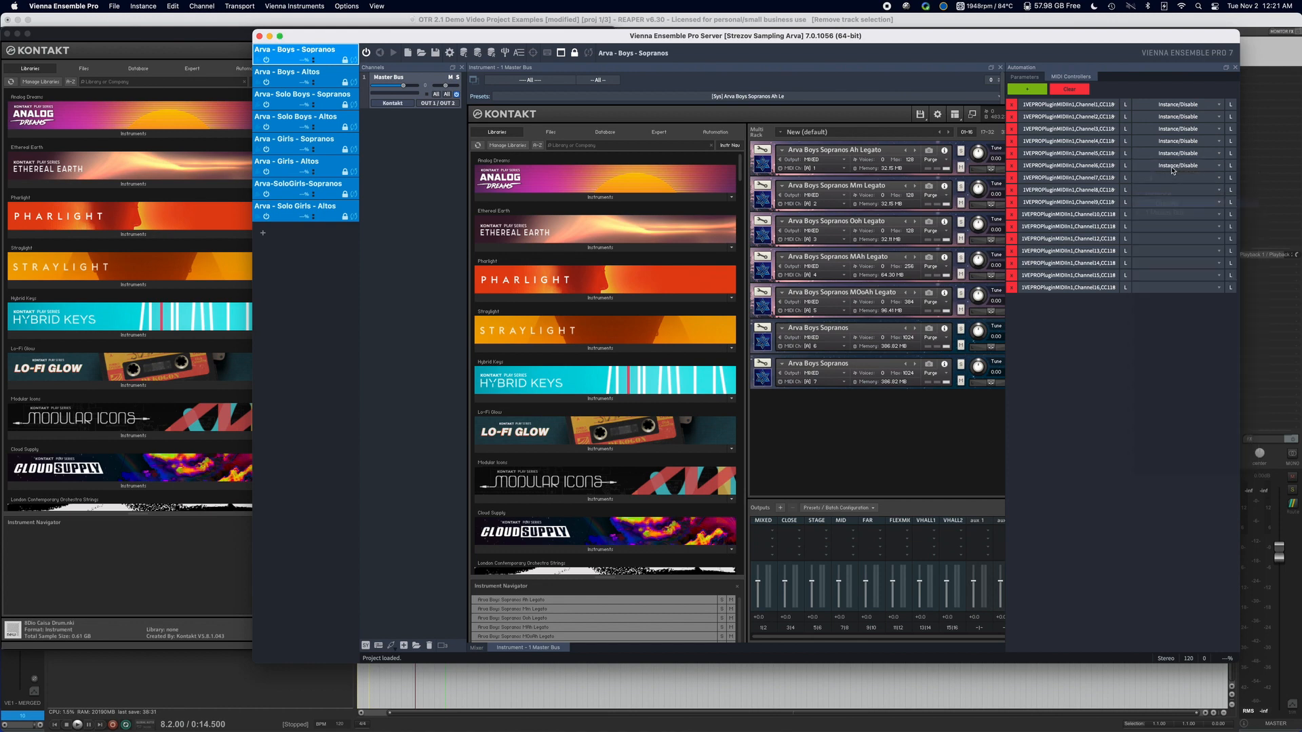
pyautogui.click(1172, 174)
# Assign Instance/Disable as the destination of the CC118 mappings for channels 8, 9 and 10.
pyautogui.write('id')
pyautogui.press('Return')
pyautogui.click(1168, 190)
pyautogui.write('id')
pyautogui.press('Return')
pyautogui.click(1169, 202)
pyautogui.write('id')
pyautogui.press('Return')
pyautogui.click(1165, 214)
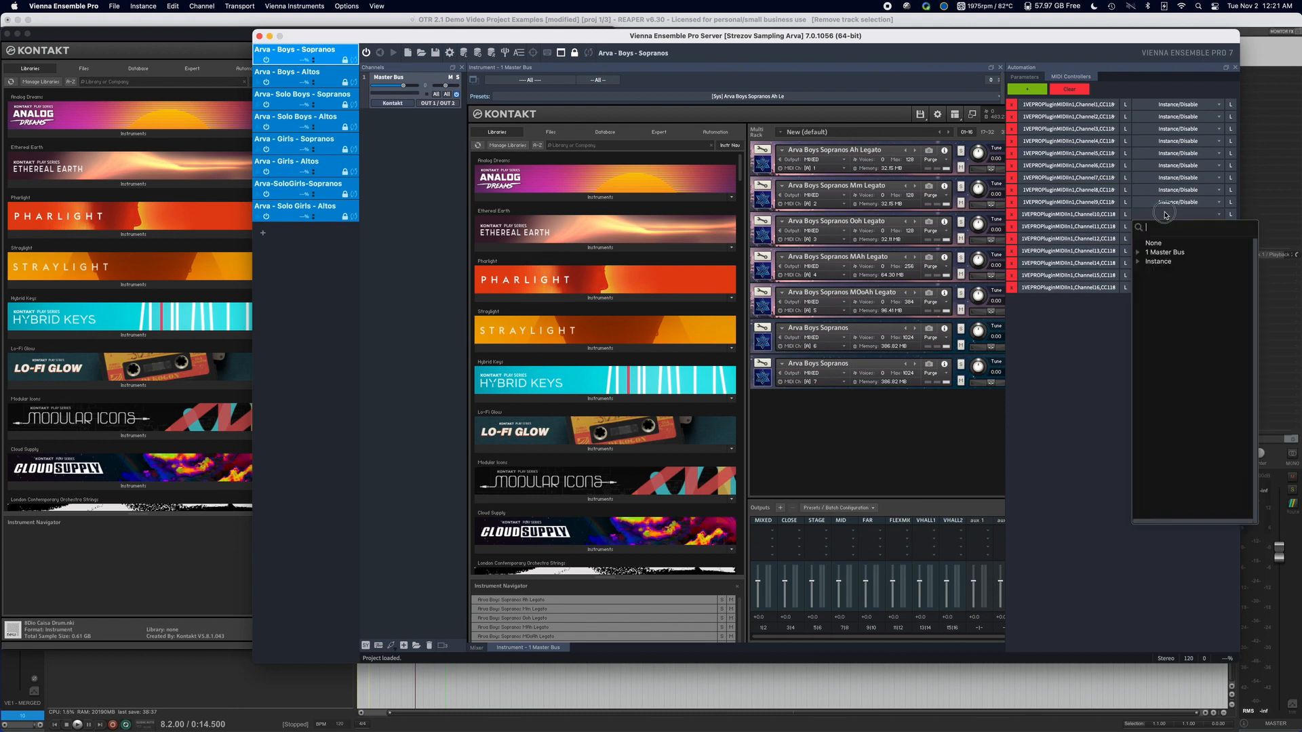
# Assign Instance/Disable as the destination of the CC118 mappings for channels 11, 12 and 13.
pyautogui.write('id')
pyautogui.press('Return')
pyautogui.click(1186, 227)
pyautogui.write('id')
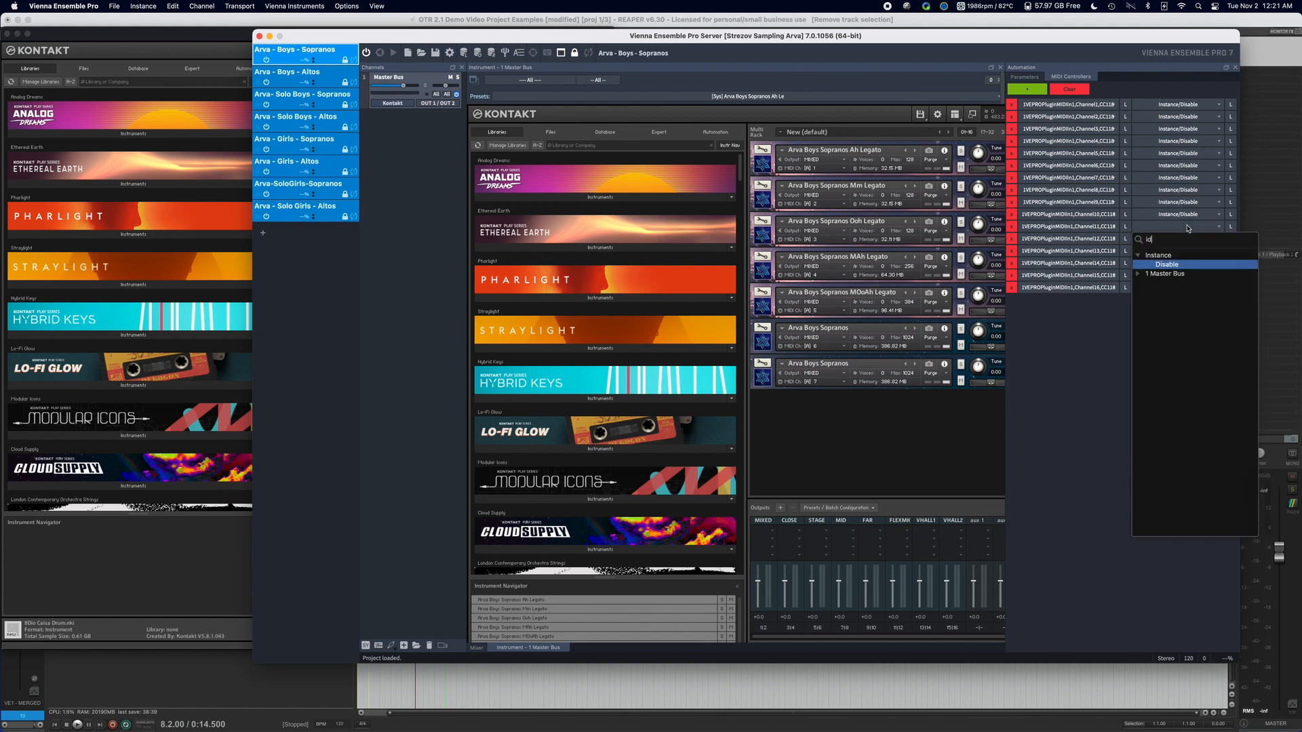
pyautogui.press('Return')
pyautogui.click(1181, 239)
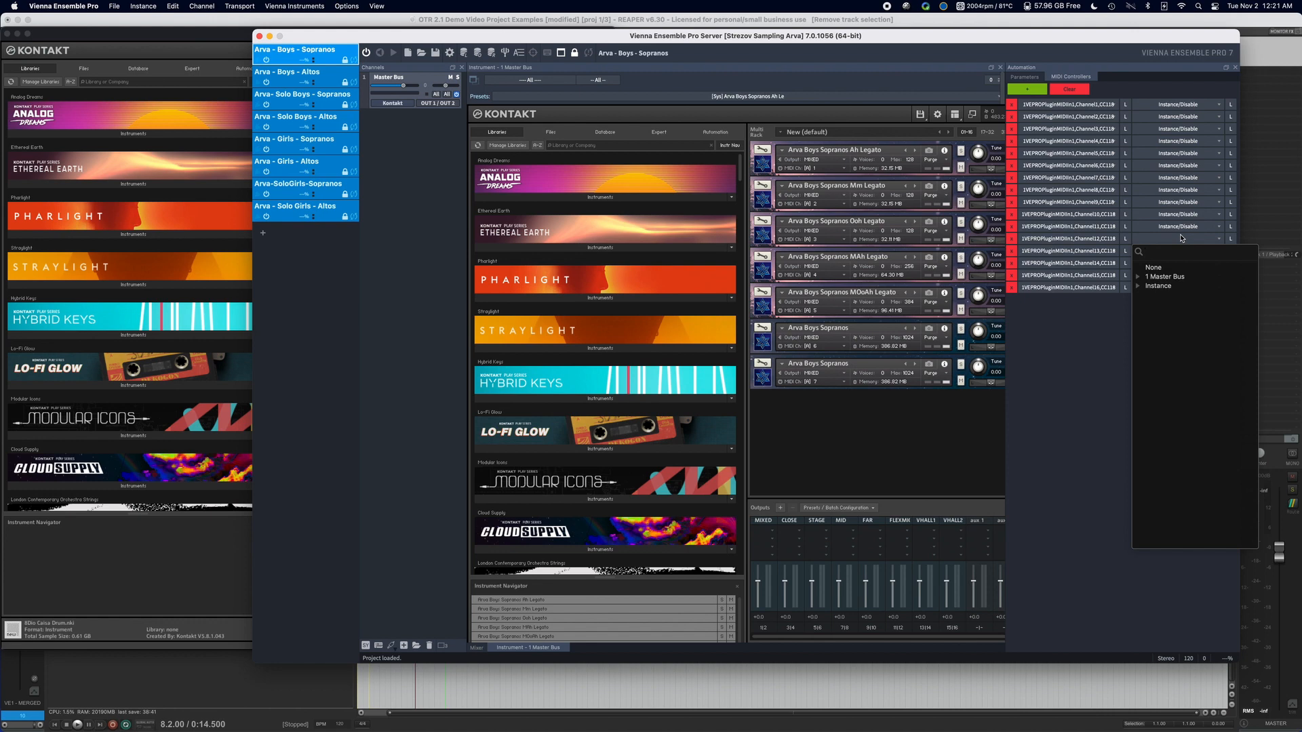
pyautogui.write('id')
pyautogui.press('Return')
pyautogui.click(1175, 250)
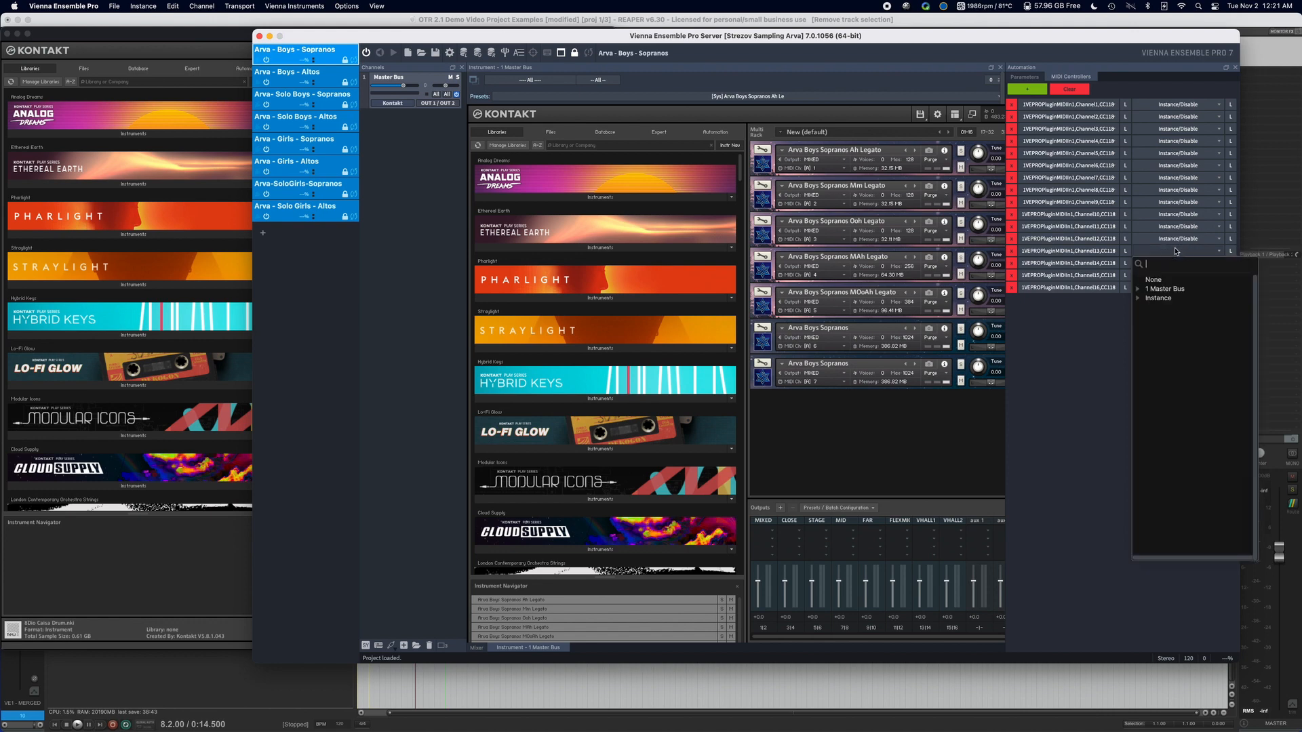
# Assign Instance/Disable as the destination of the CC118 mappings for channels 14, 15 and 16.
pyautogui.write('id')
pyautogui.press('Return')
pyautogui.click(1176, 263)
pyautogui.write('id')
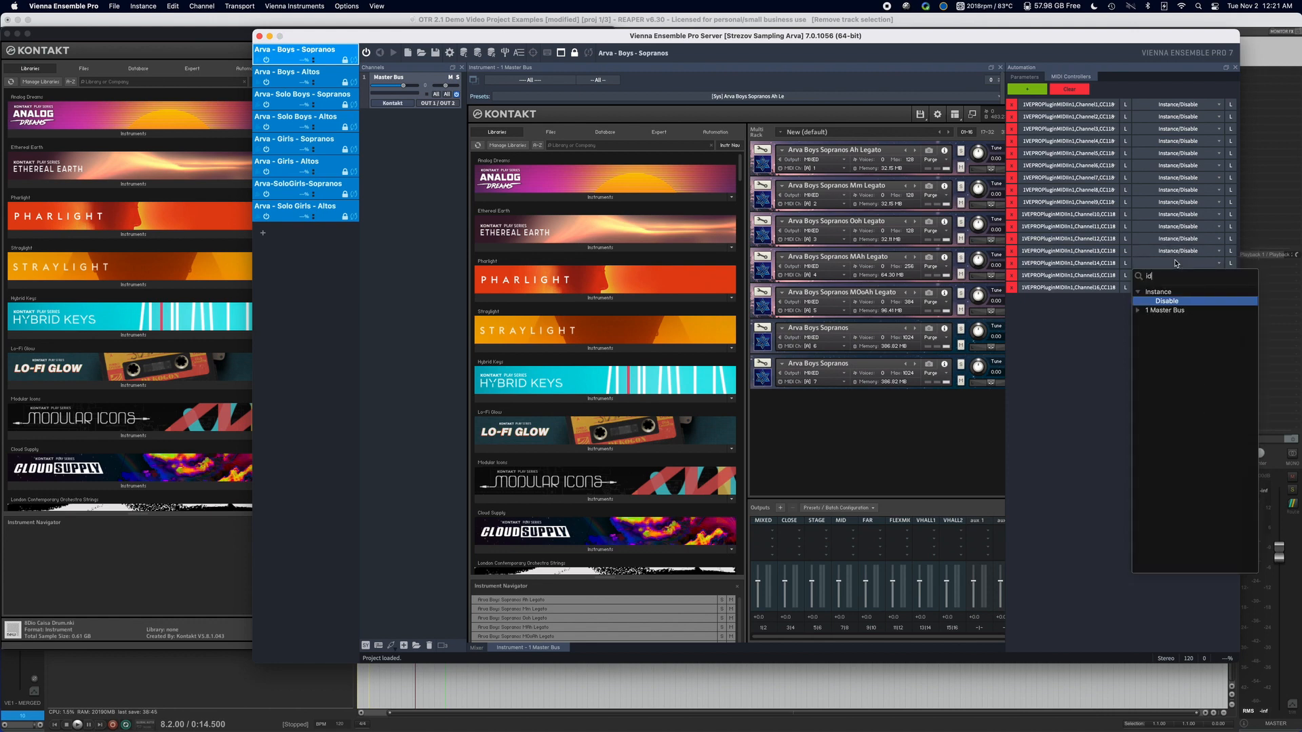
pyautogui.press('Return')
pyautogui.click(1171, 275)
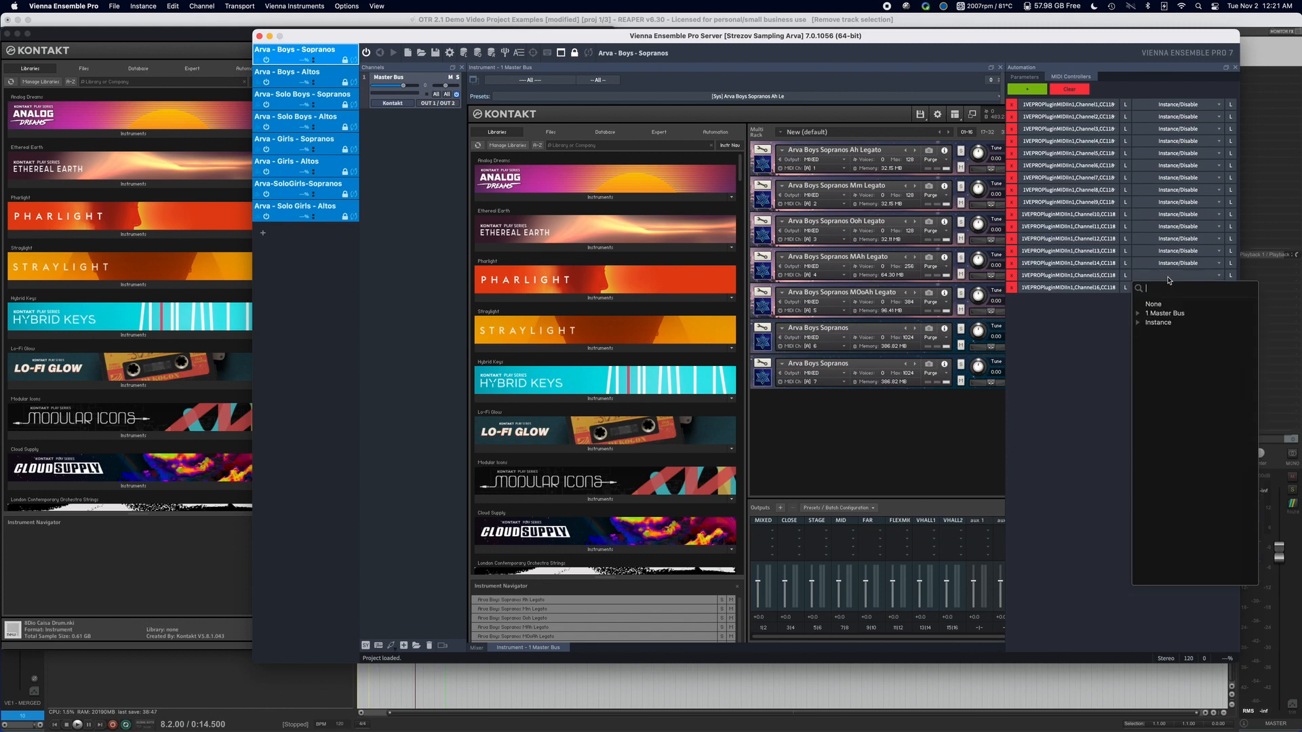
pyautogui.write('id')
pyautogui.press('Return')
pyautogui.click(1169, 286)
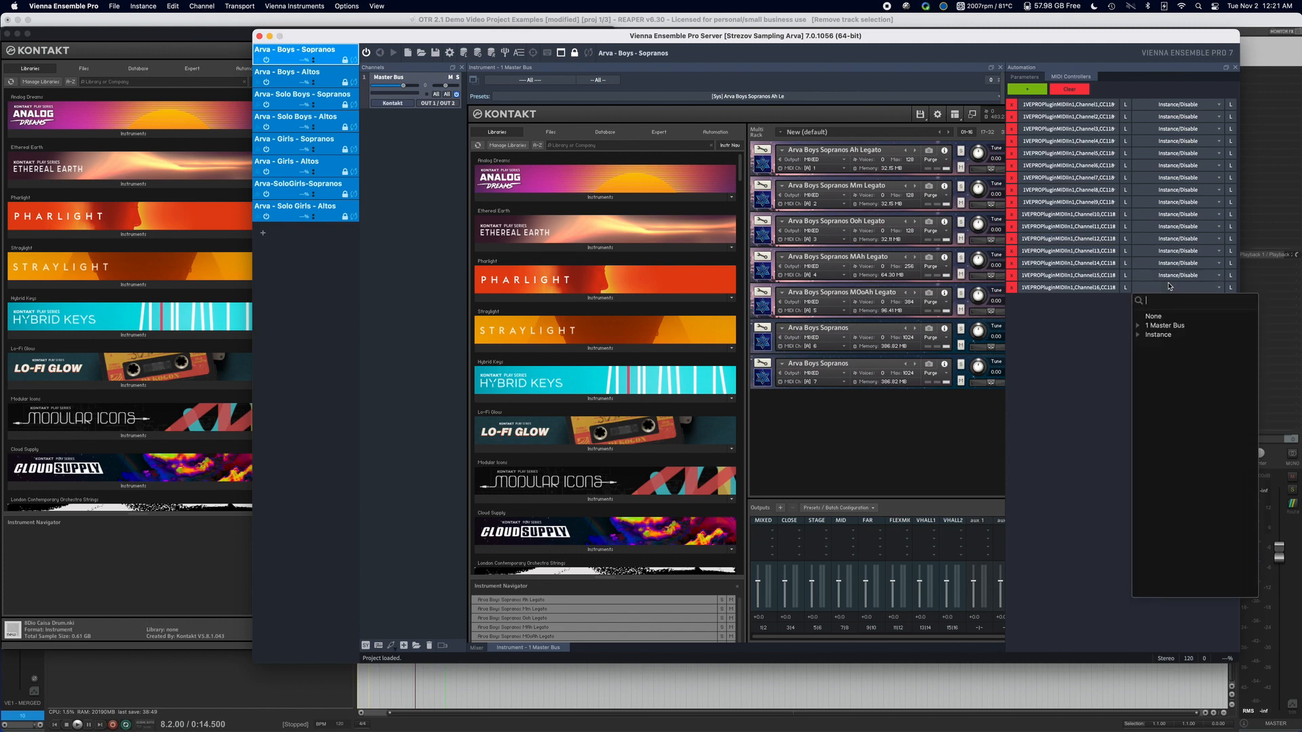
pyautogui.write('id')
pyautogui.press('Return')
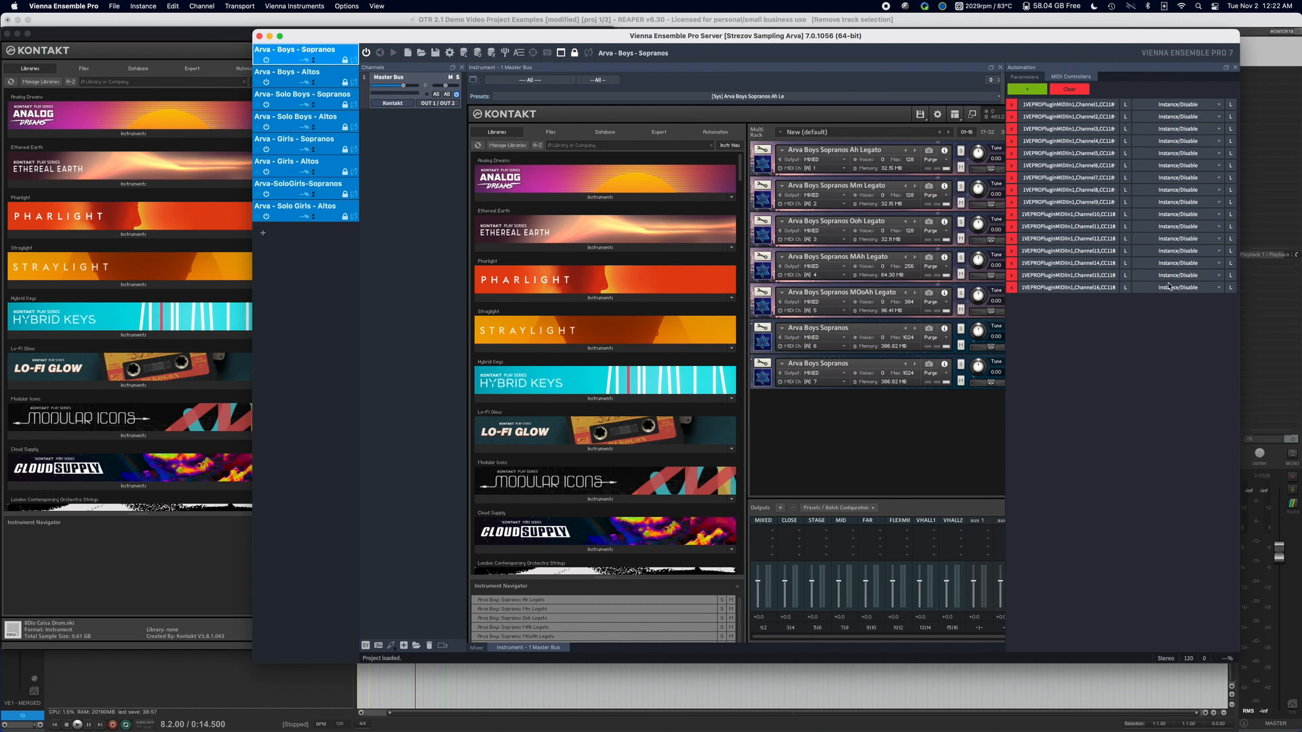
# Merge the blank disabled CC118 template project into the Arva - Boys - Altos instance with Automation Mapping included.
pyautogui.click(324, 73)
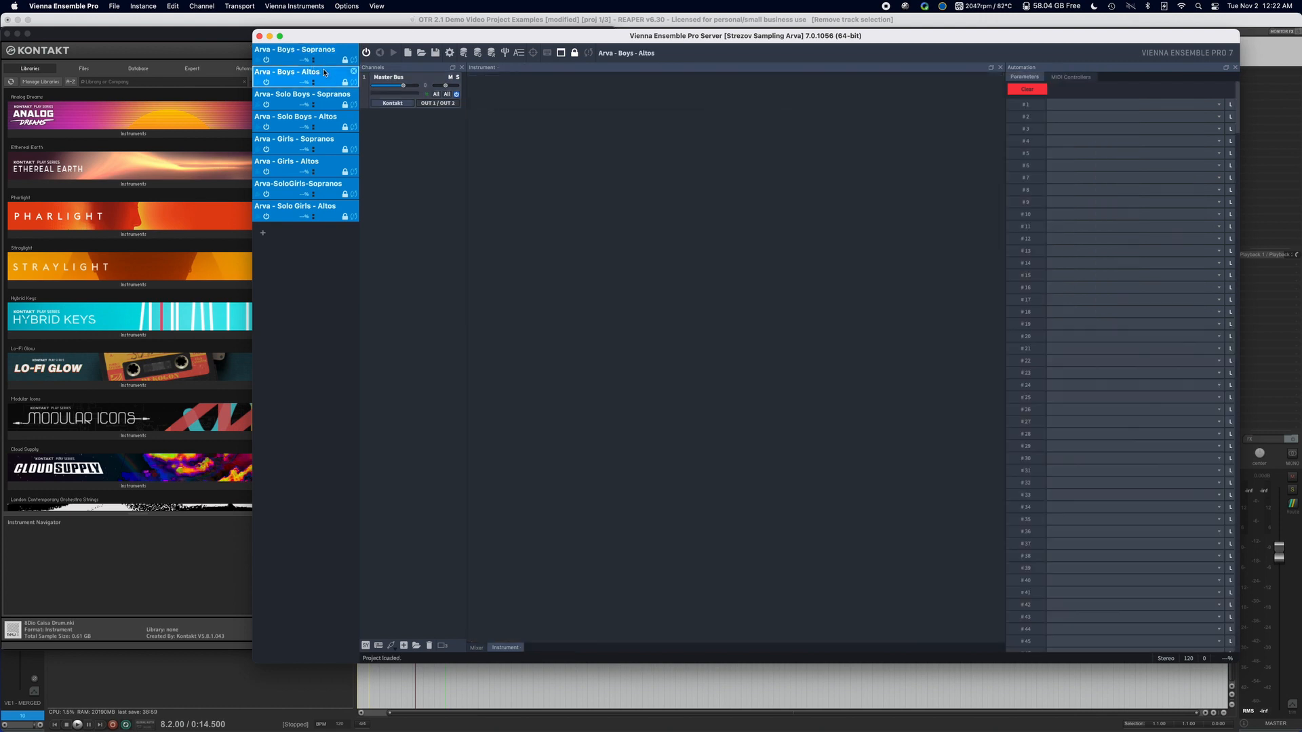
pyautogui.click(1070, 76)
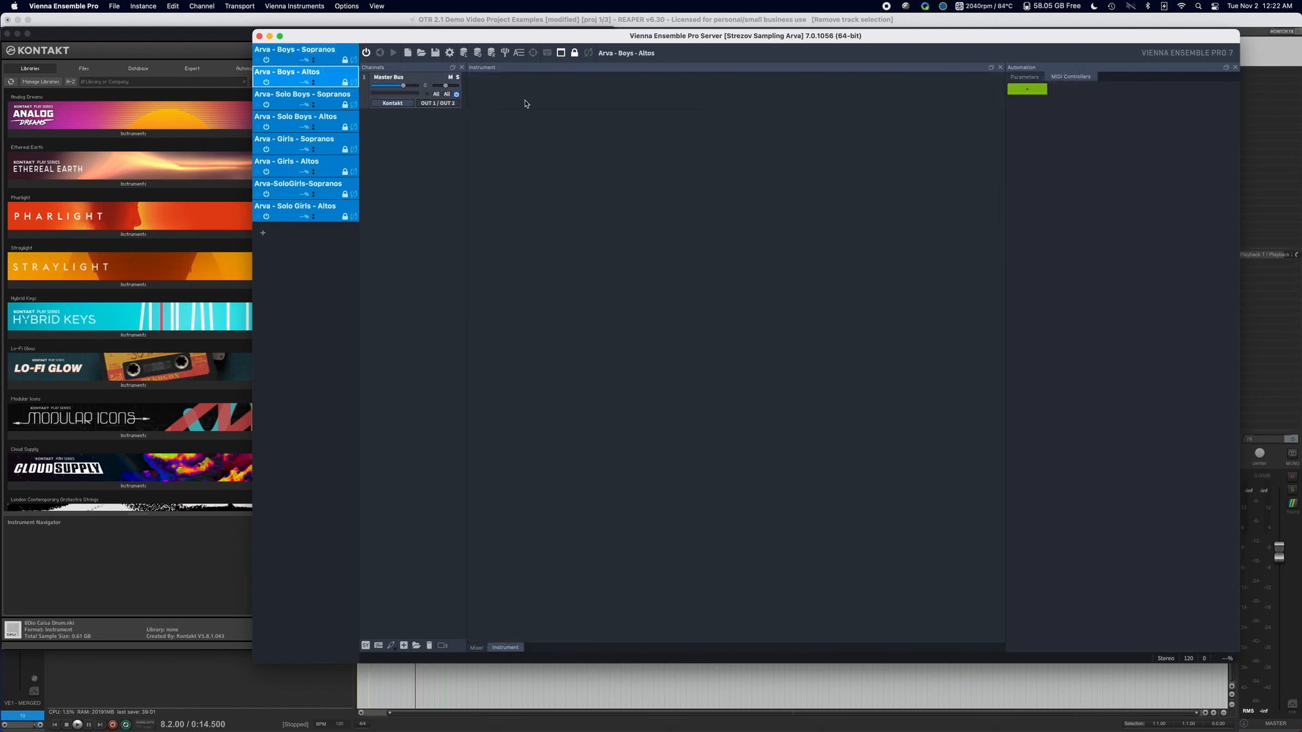
pyautogui.click(175, 5)
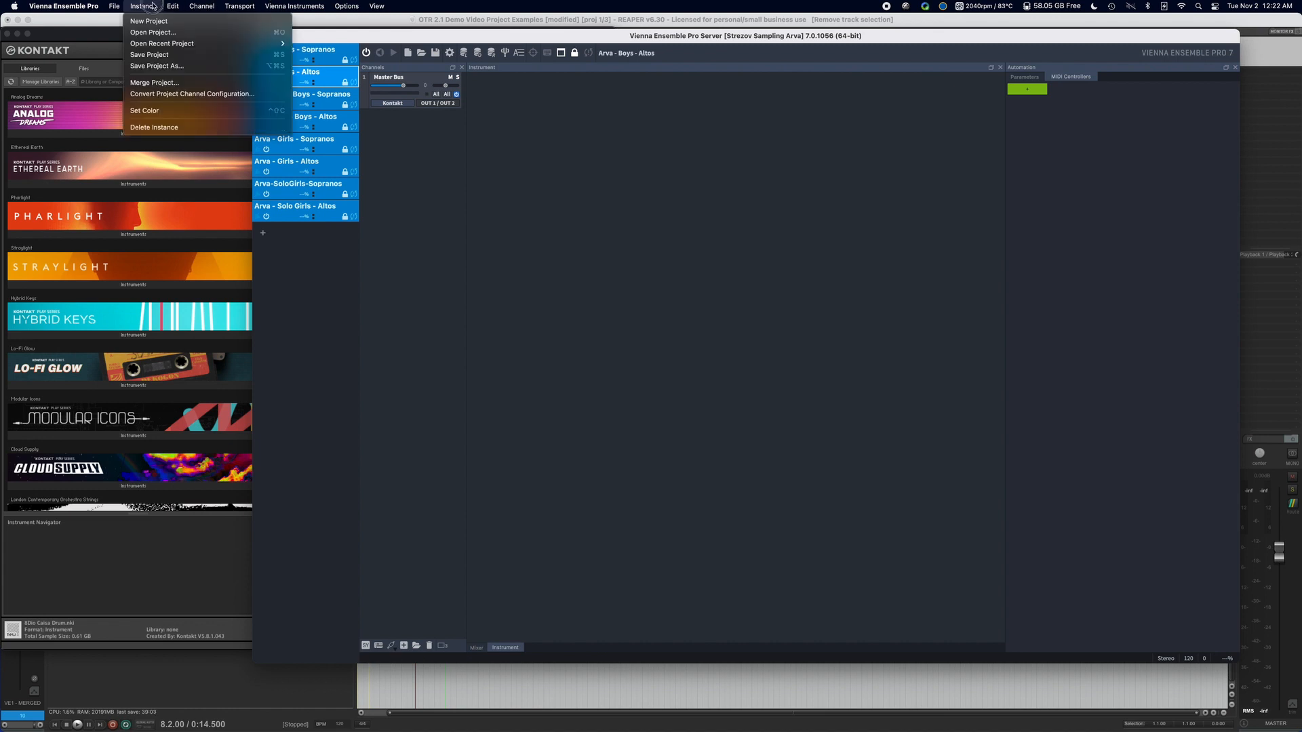
pyautogui.click(196, 84)
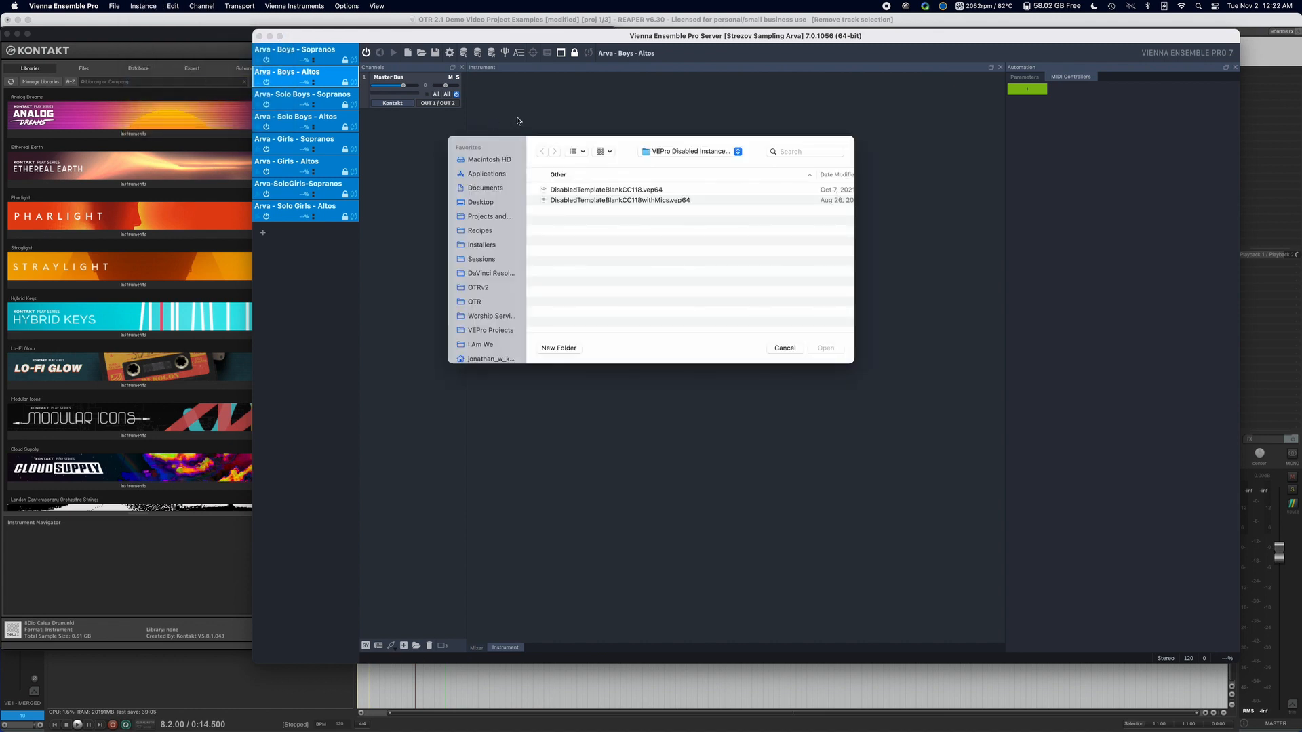
pyautogui.click(639, 179)
pyautogui.click(638, 189)
pyautogui.click(826, 348)
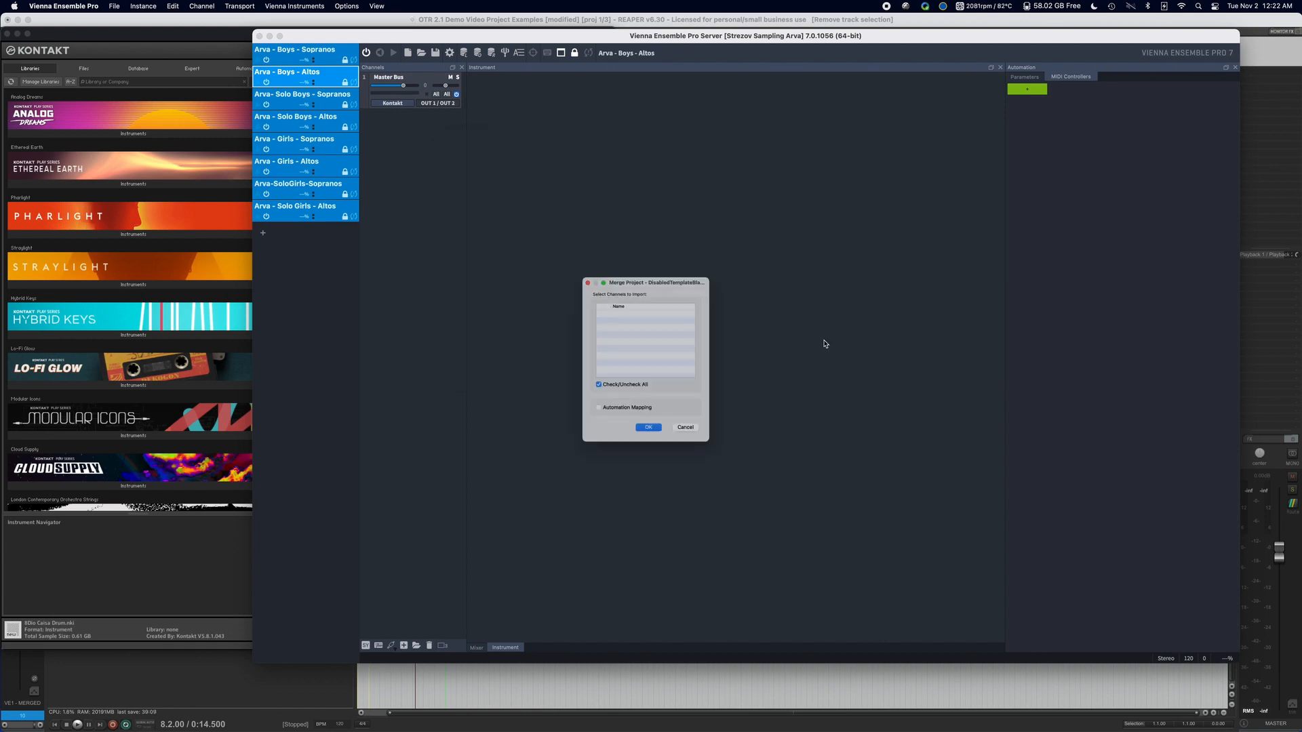
pyautogui.click(628, 426)
pyautogui.click(649, 448)
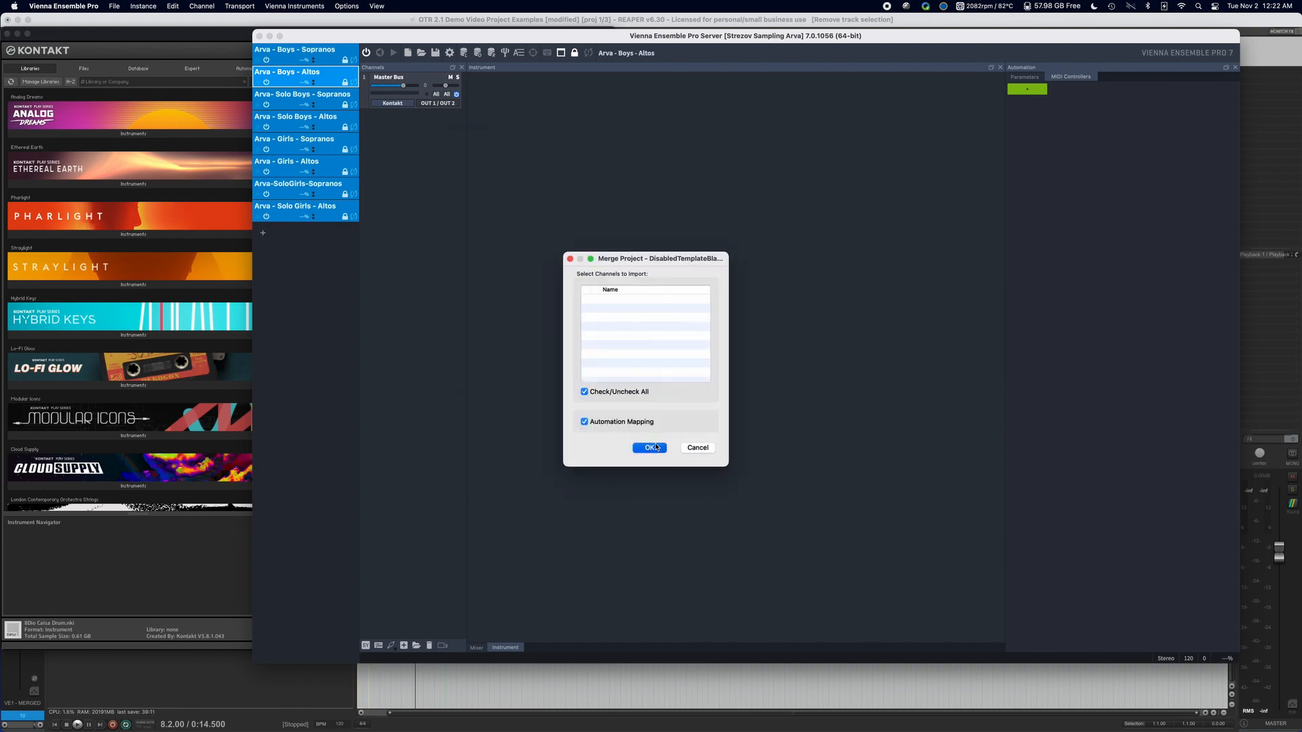
# Assign Instance/Disable as the destination of the CC118 mappings for channels 1, 2 and 3 in the Arva - Boys - Altos instance.
pyautogui.click(1157, 107)
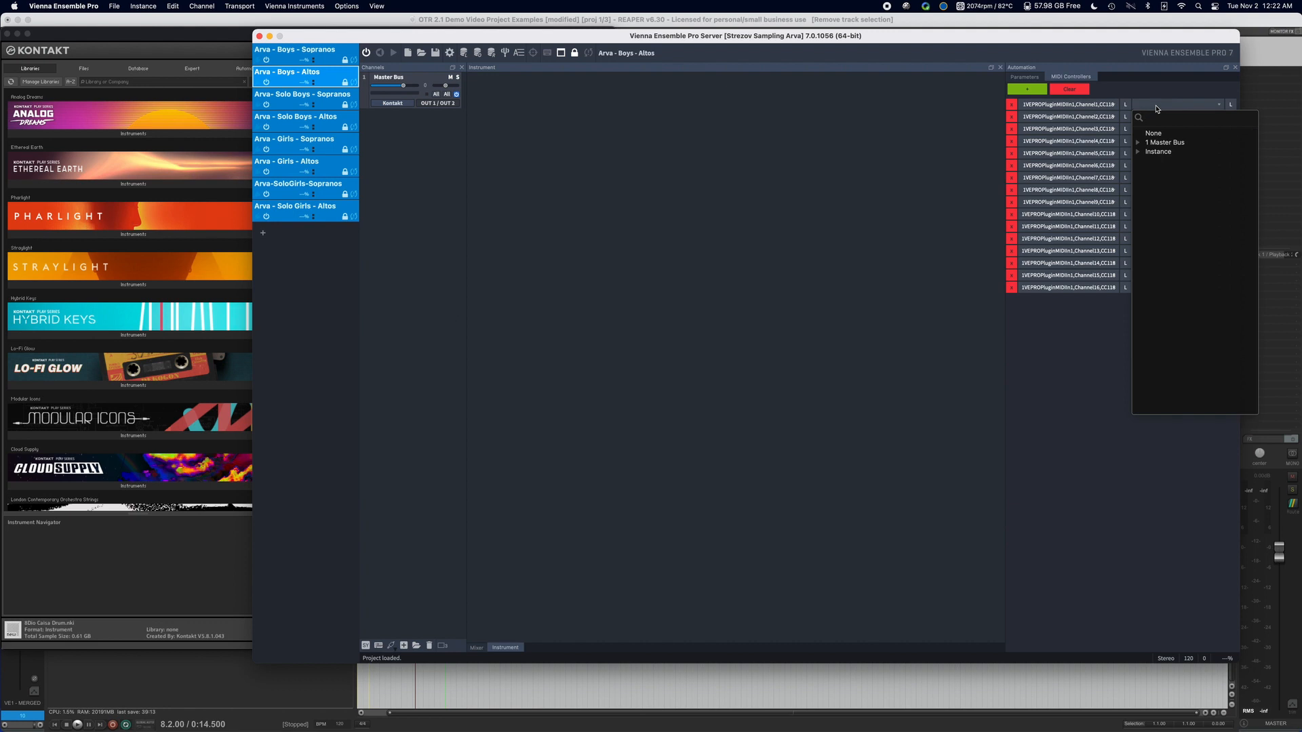
pyautogui.write('id')
pyautogui.press('Return')
pyautogui.click(1159, 116)
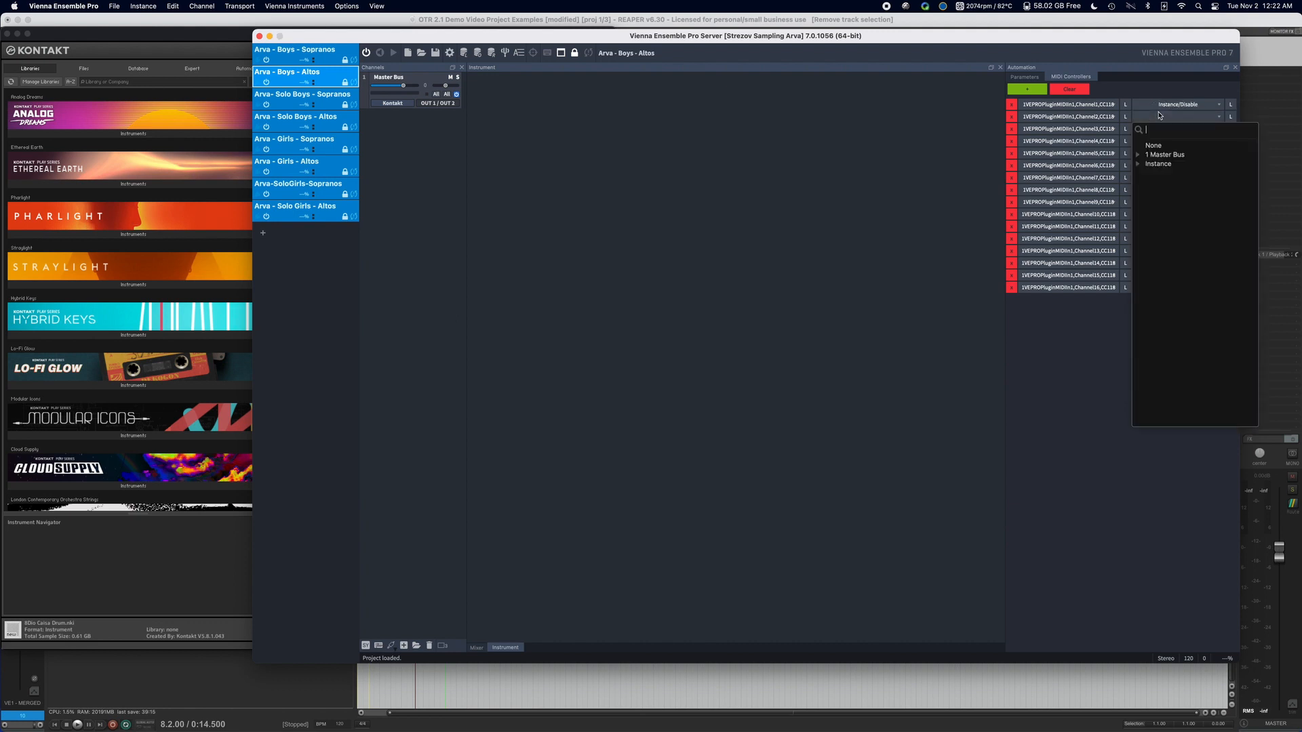
pyautogui.write('id')
pyautogui.press('Return')
pyautogui.click(1157, 118)
pyautogui.write('id')
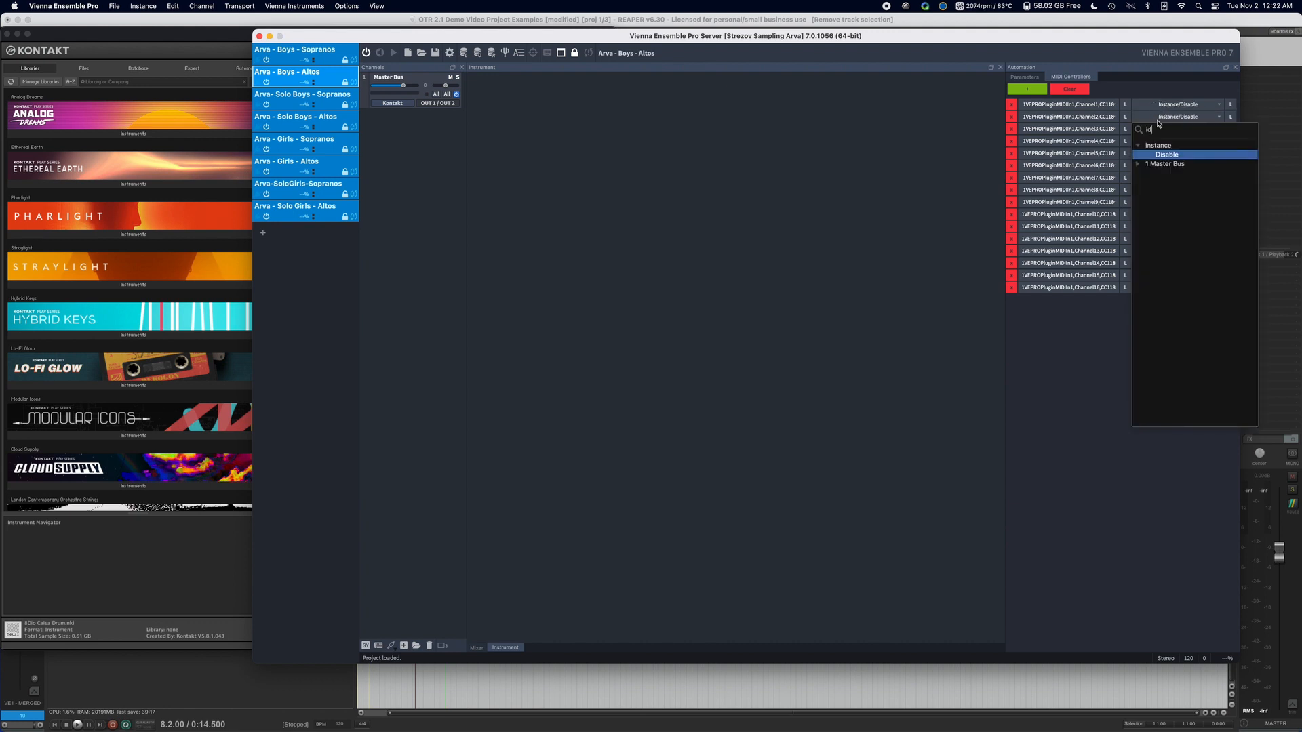
pyautogui.press('Return')
pyautogui.click(1159, 129)
pyautogui.write('id')
pyautogui.press('Return')
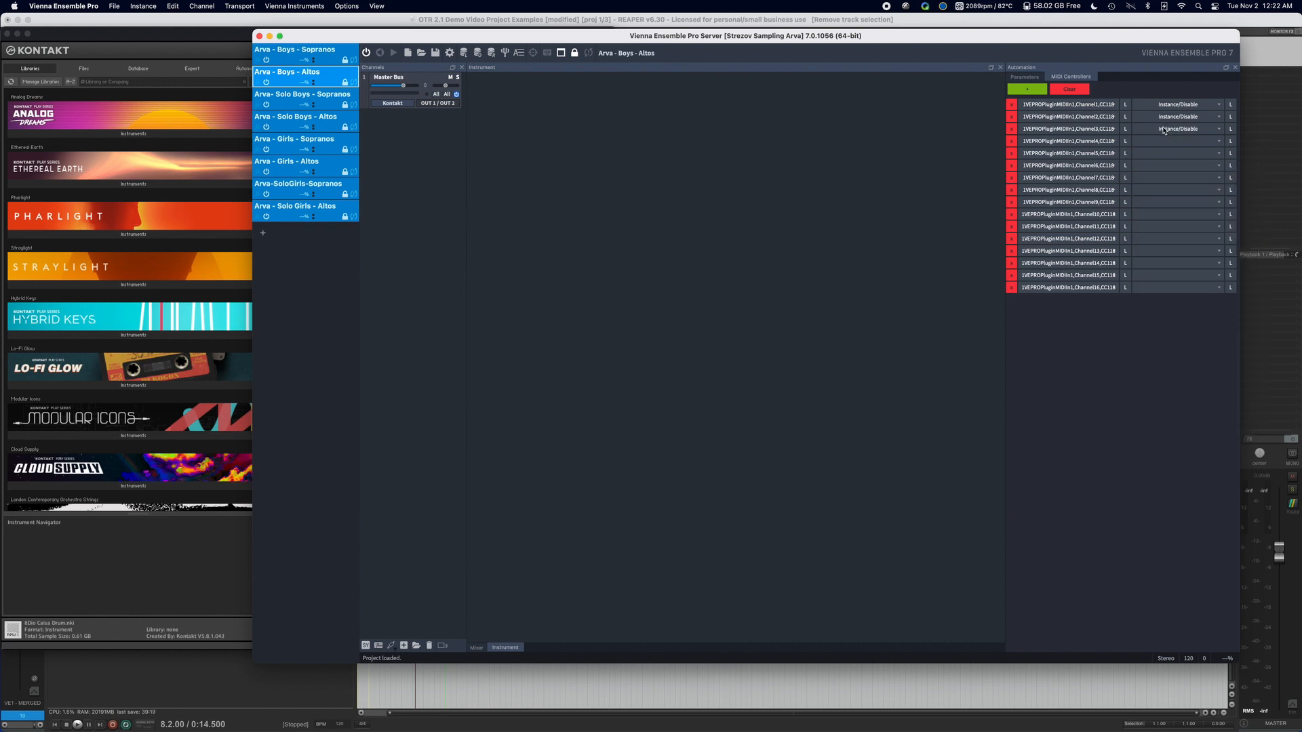
# Assign Instance/Disable as the destination of the CC118 mappings for channels 4, 5, 6 and 7 in the Boys - Altos instance.
pyautogui.click(1158, 140)
pyautogui.click(1177, 154)
pyautogui.click(1179, 177)
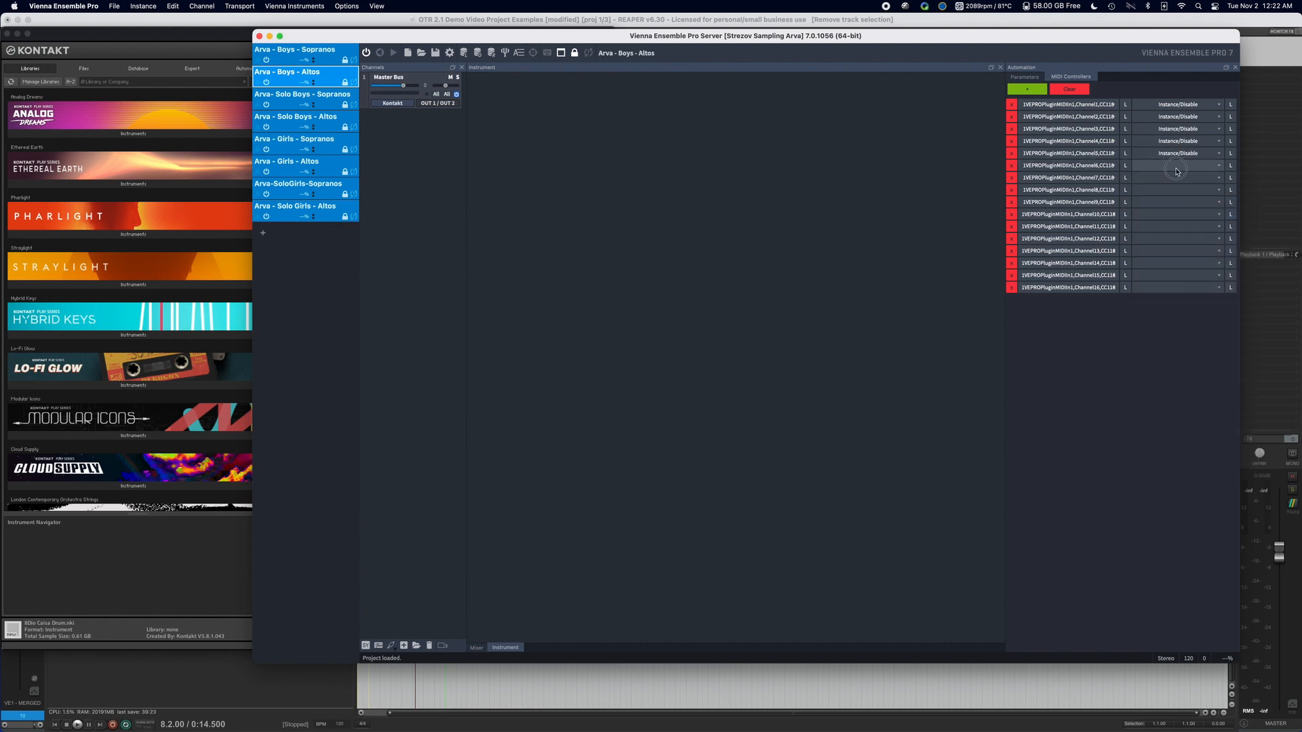
pyautogui.click(1177, 166)
pyautogui.click(1166, 442)
pyautogui.click(1165, 177)
pyautogui.write('id')
pyautogui.press('Return')
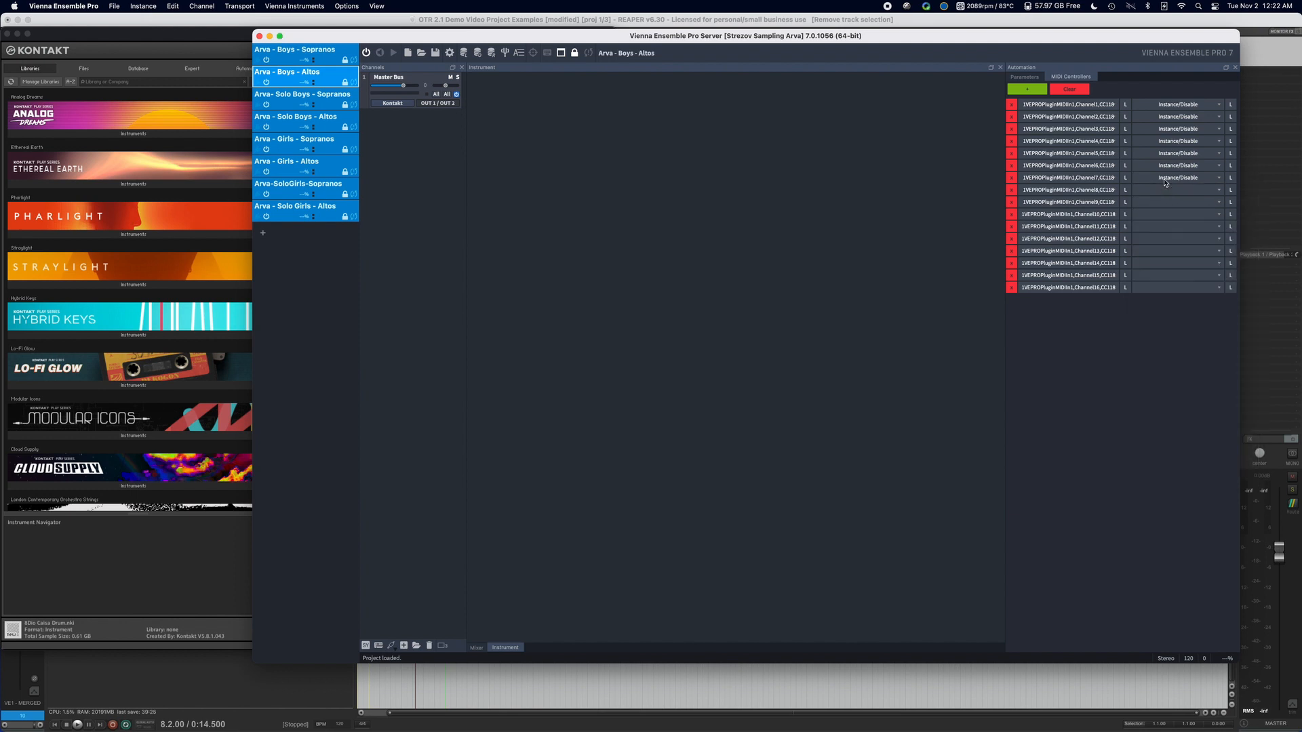
# Assign Instance/Disable as the destination of the CC118 mappings for channels 8 and 9 in the Boys - Altos instance.
pyautogui.click(1164, 190)
pyautogui.write('id')
pyautogui.press('Return')
pyautogui.click(1165, 202)
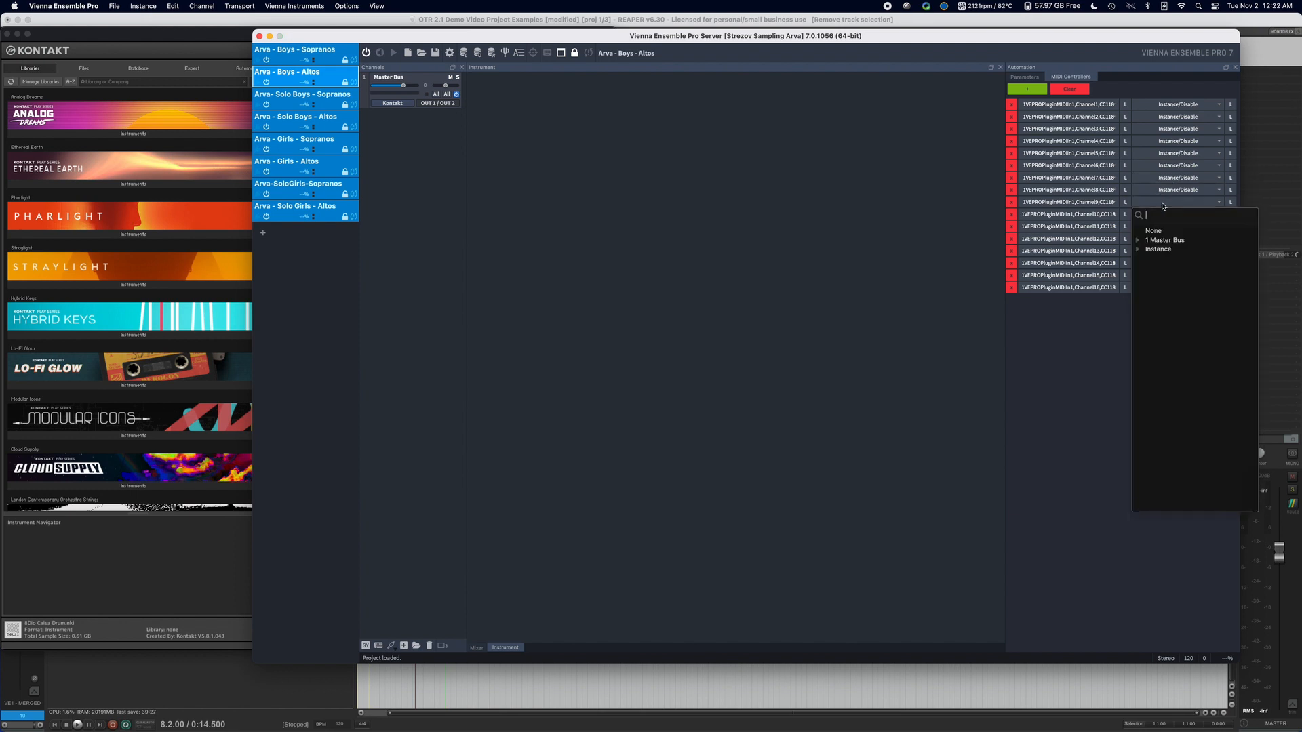
pyautogui.write('id')
pyautogui.press('Return')
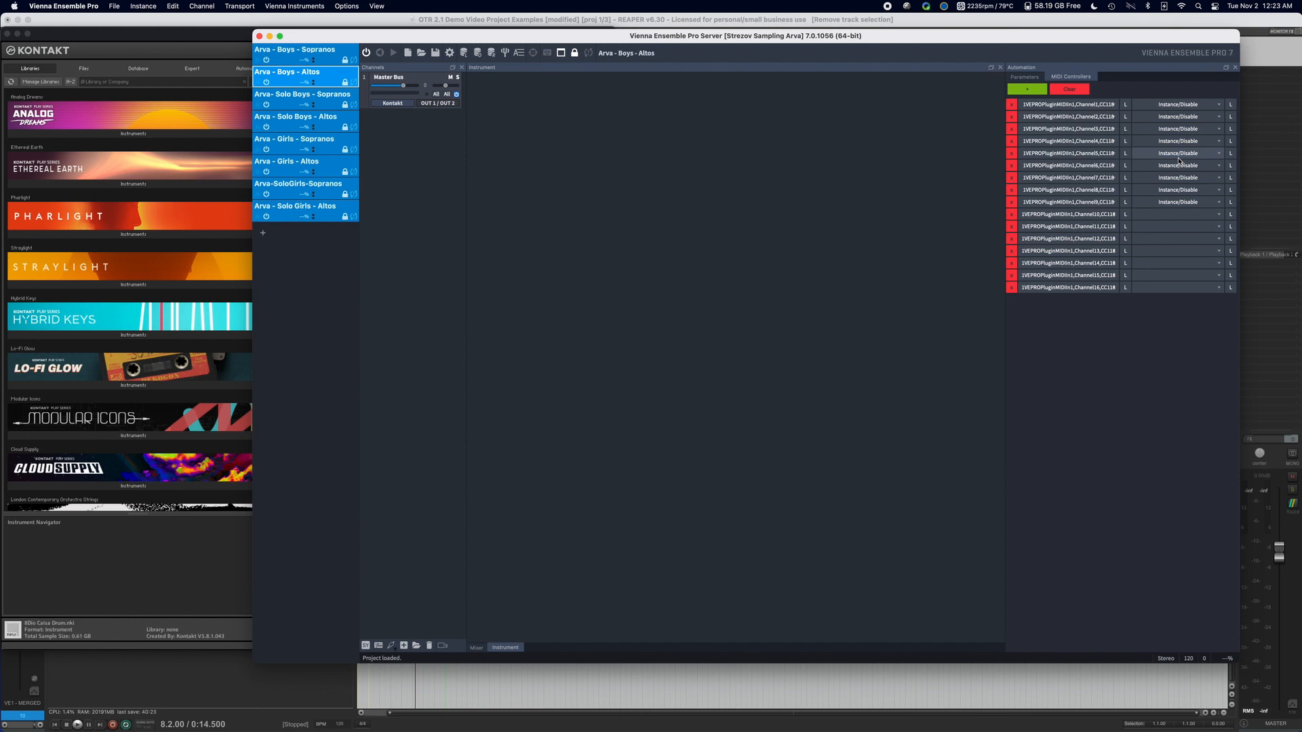
pyautogui.click(1104, 289)
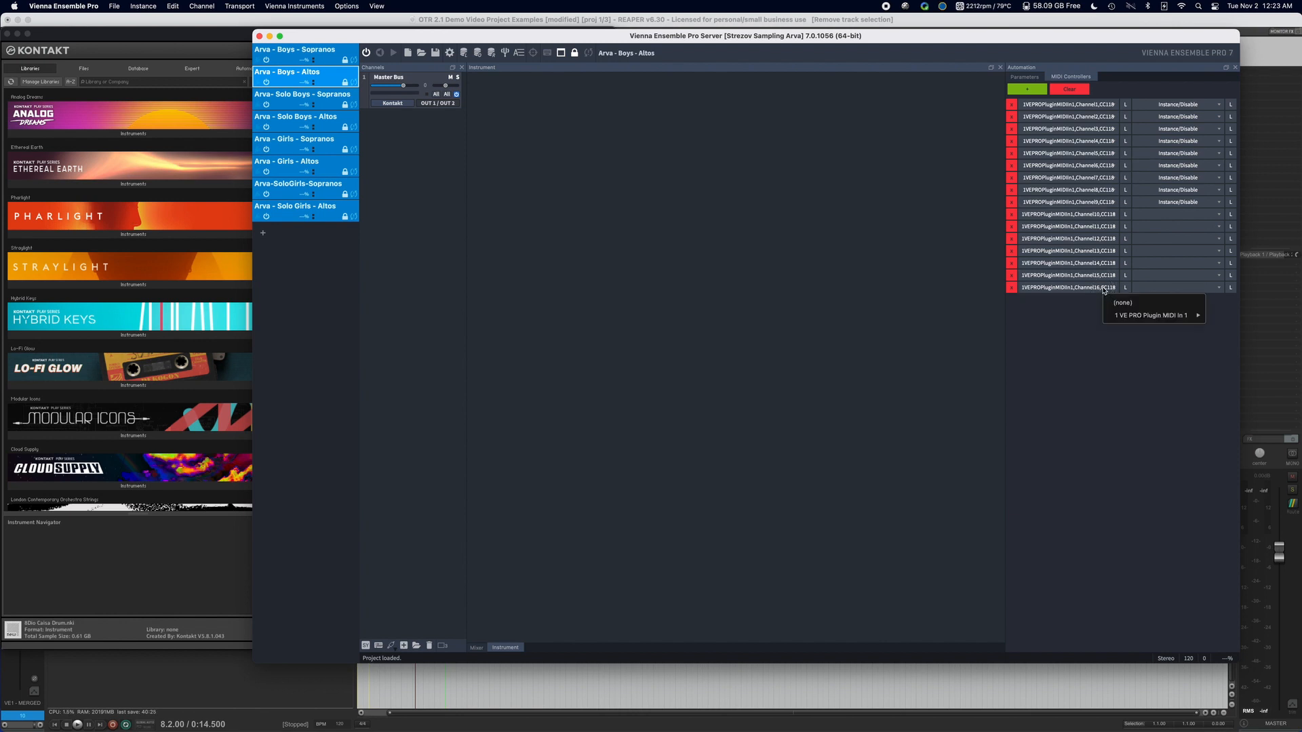
pyautogui.moveTo(1153, 316)
pyautogui.moveTo(1218, 319)
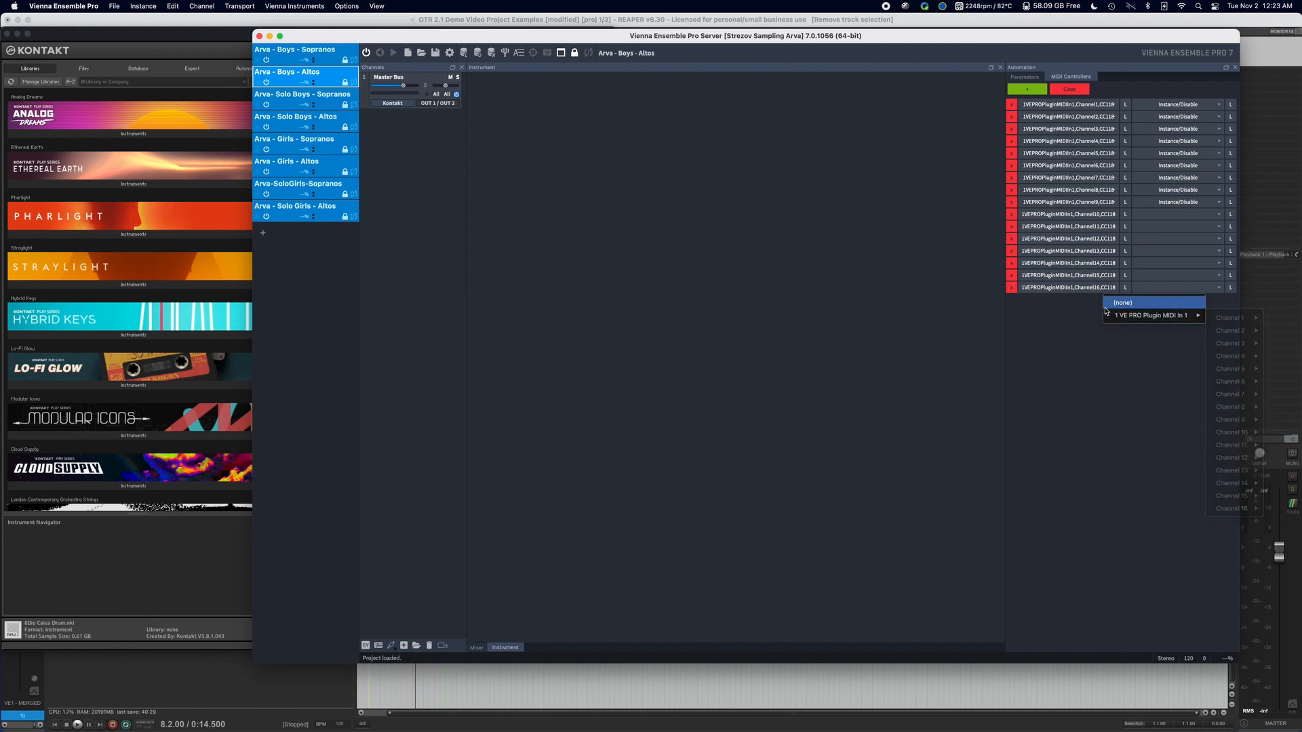
pyautogui.moveTo(1108, 315)
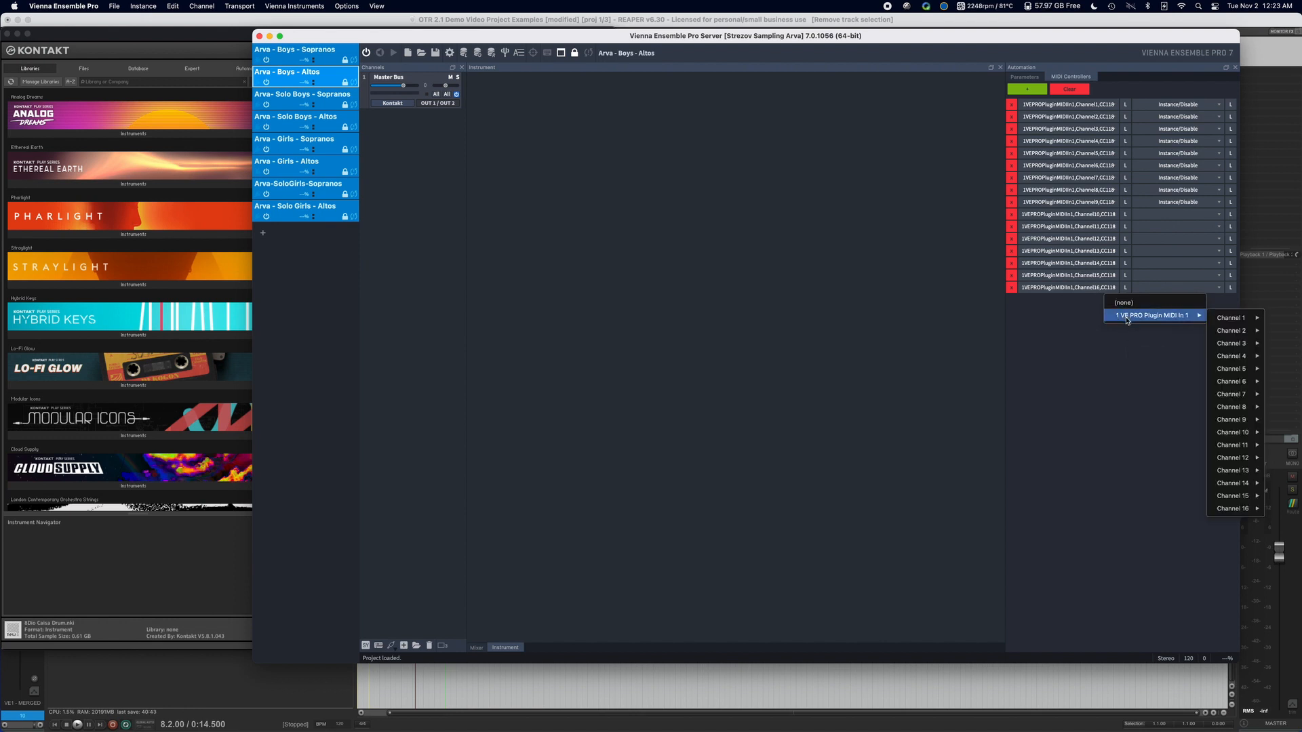
pyautogui.click(1069, 328)
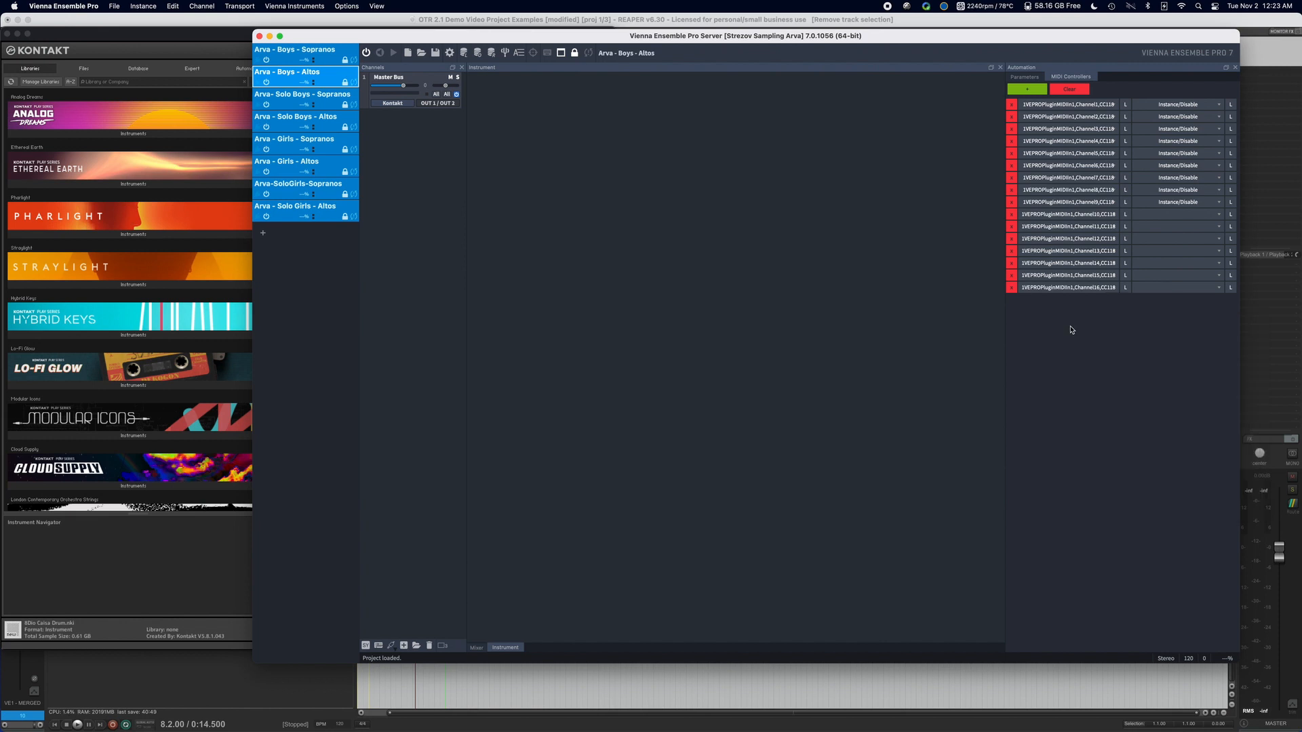